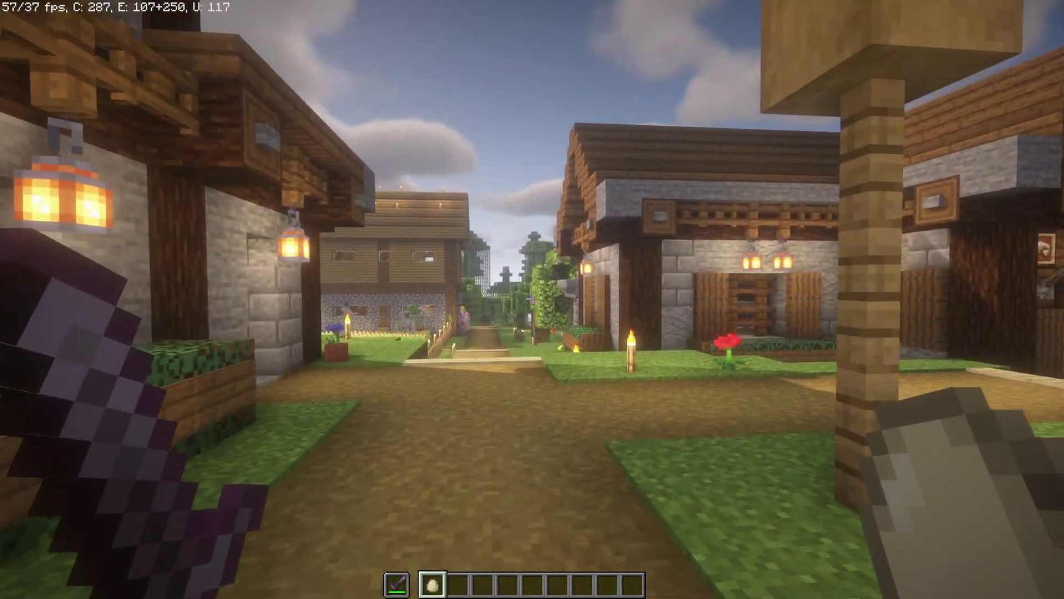
key("w")
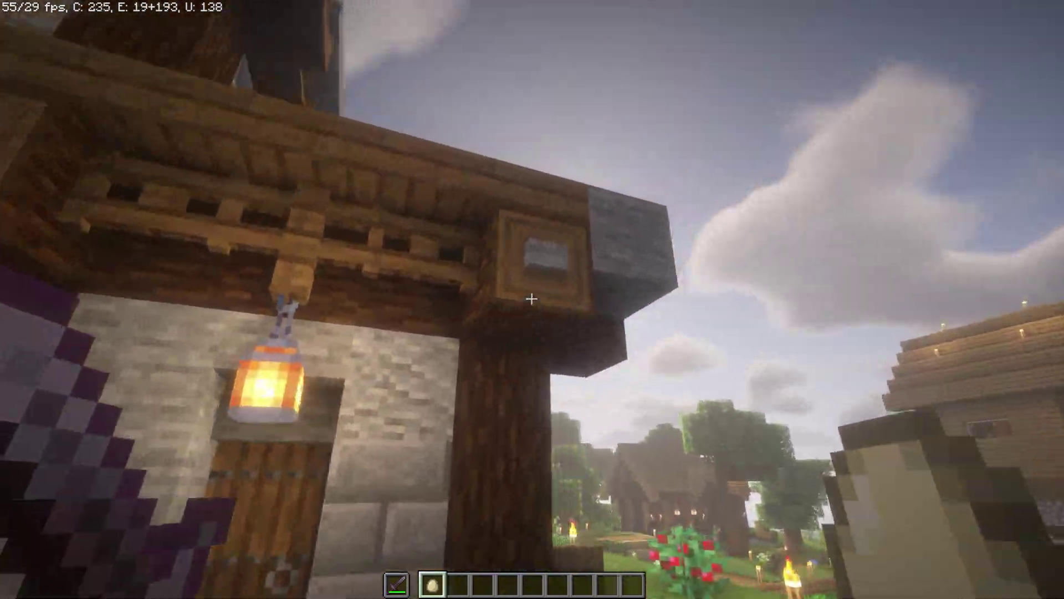
key("w")
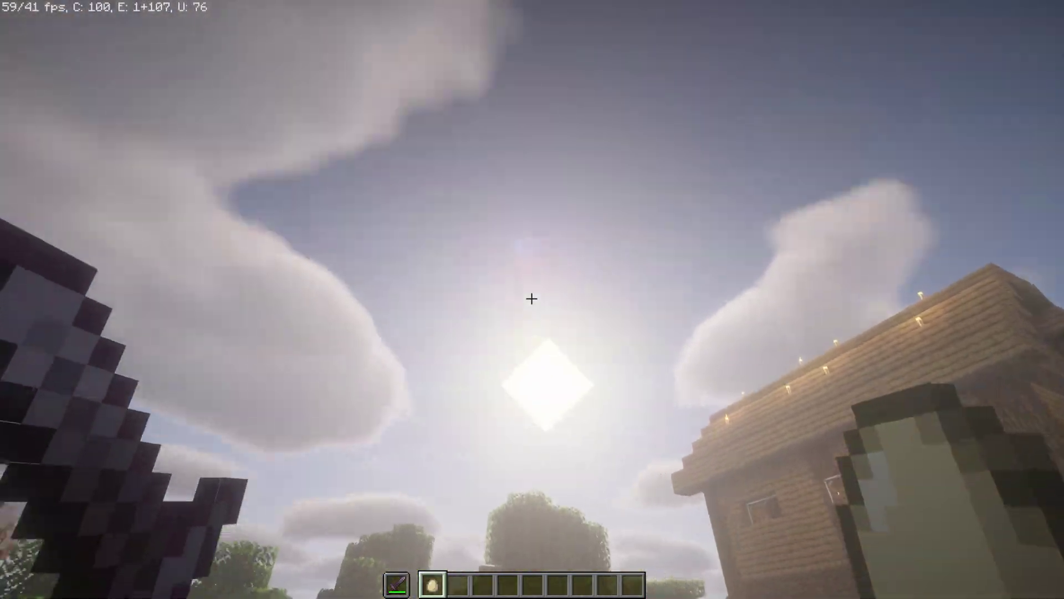
key("w")
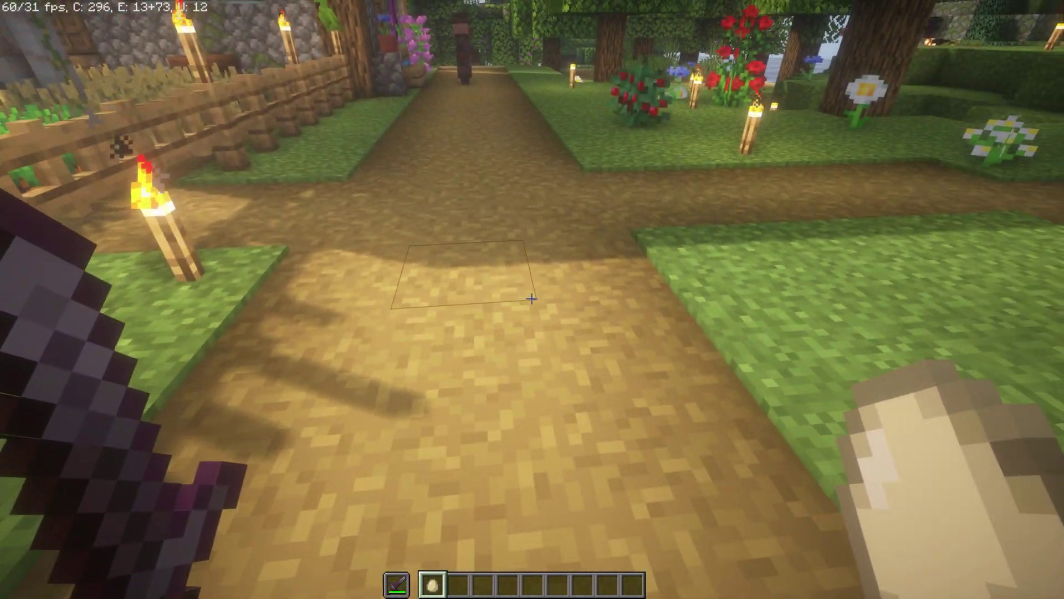
key("w")
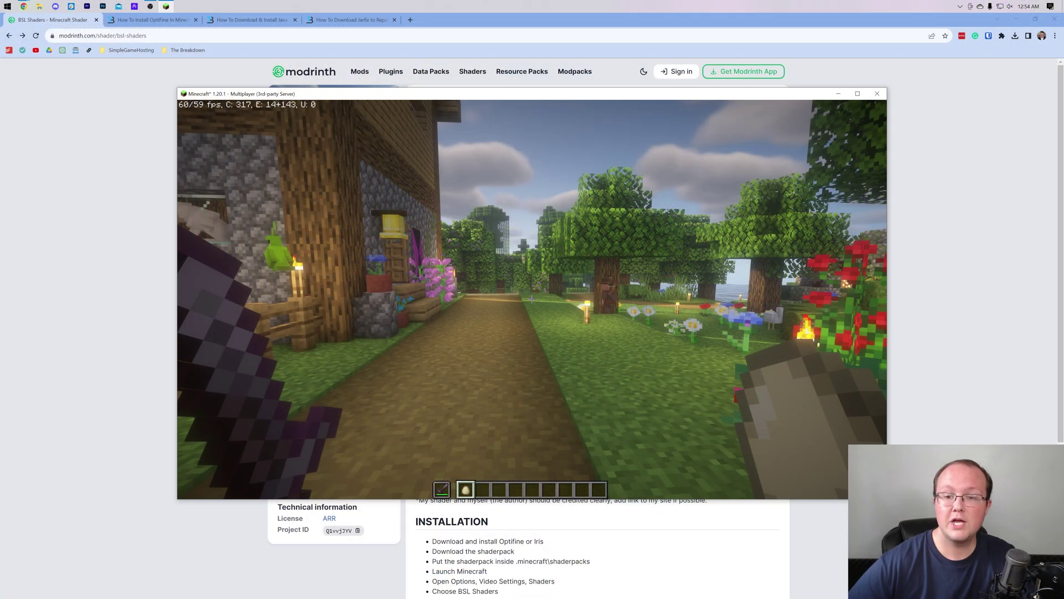
Step: Close the Minecraft window and download the BSL v8.2.04 release from the shader's list of versions on Modrinth
key("Escape")
left_click(877, 93)
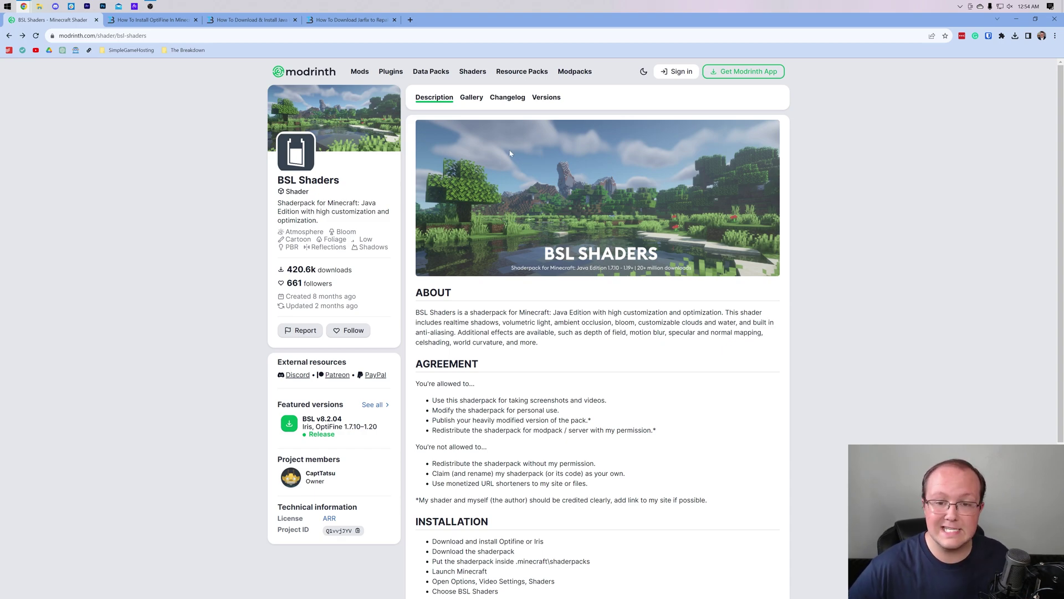
left_click(547, 99)
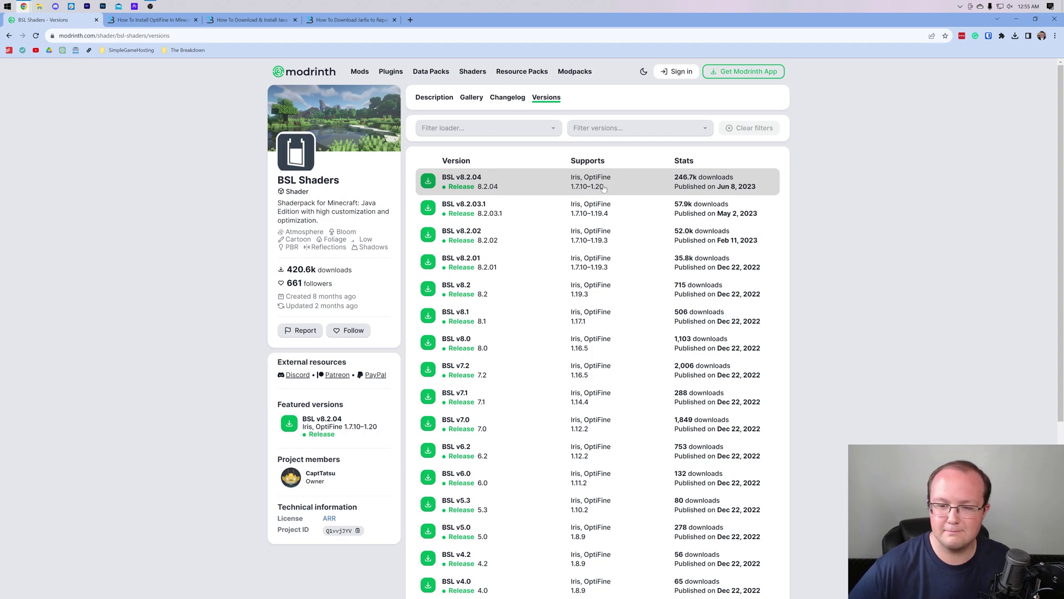
left_click(539, 183)
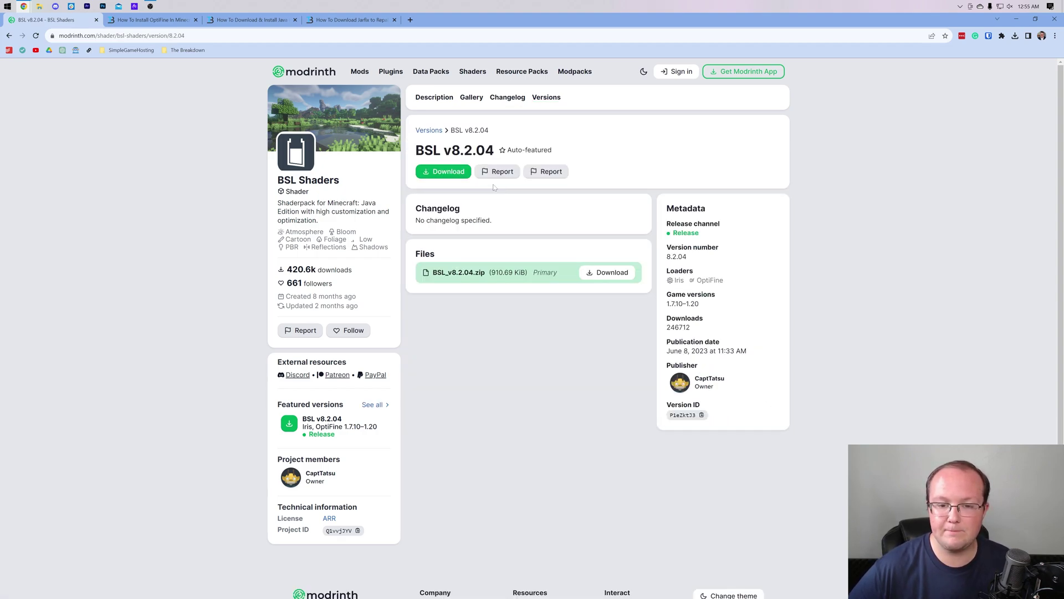
left_click(441, 172)
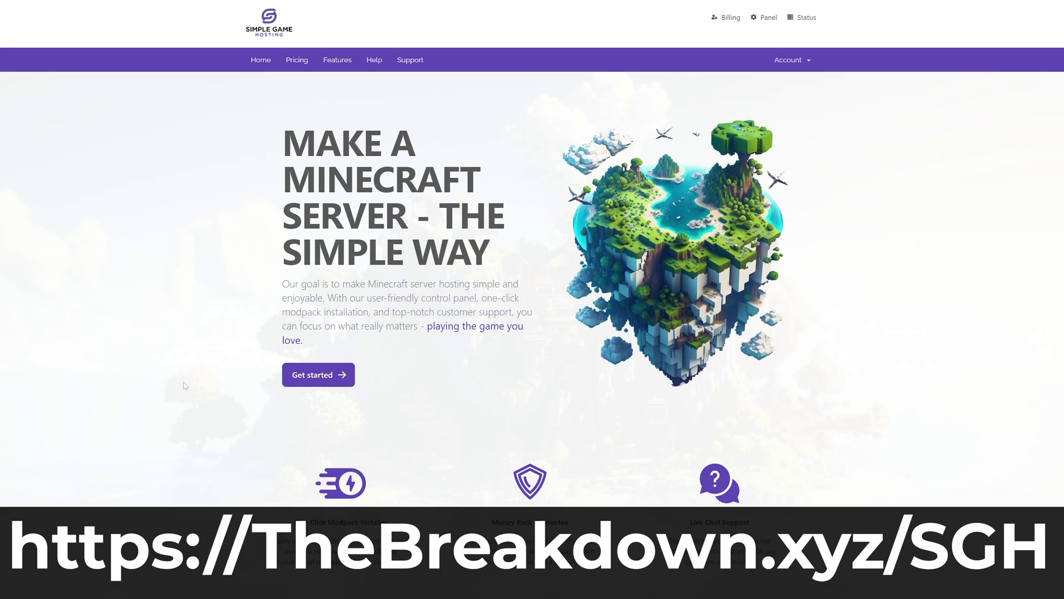
scroll(186, 386, "down", 5)
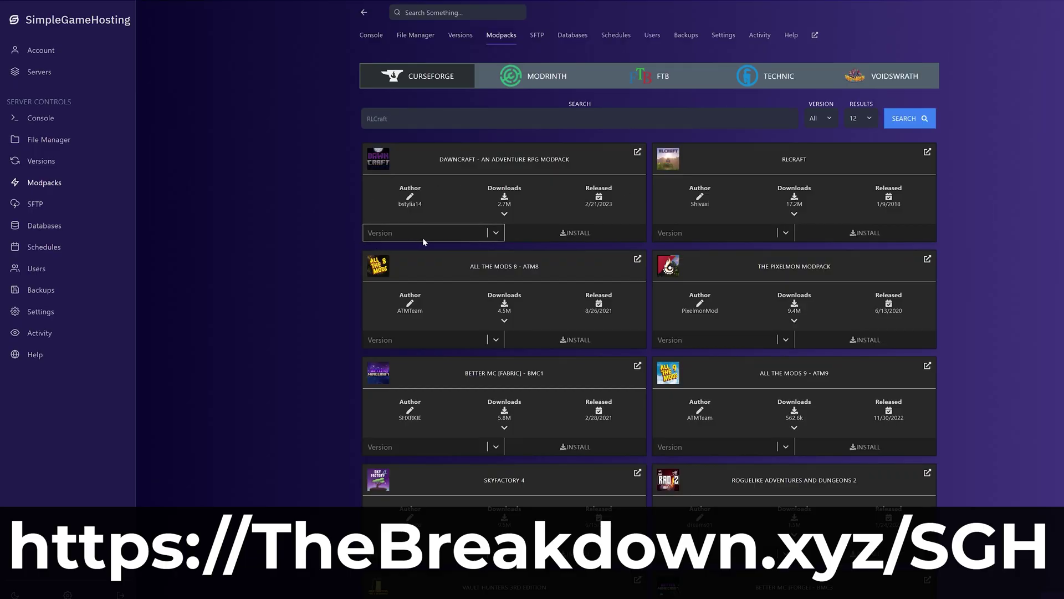
left_click(422, 235)
left_click(426, 360)
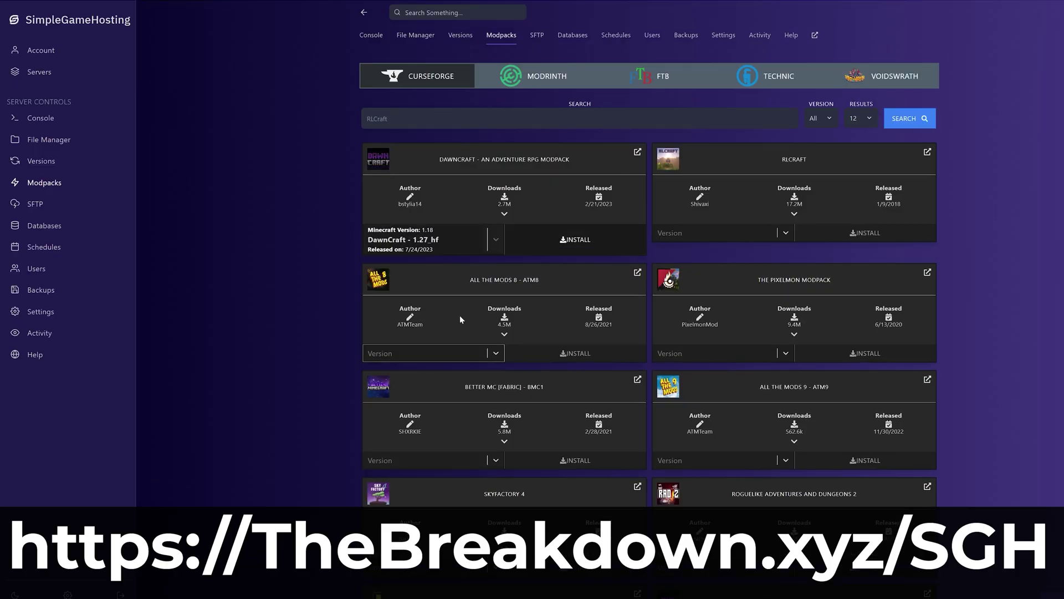
left_click(554, 243)
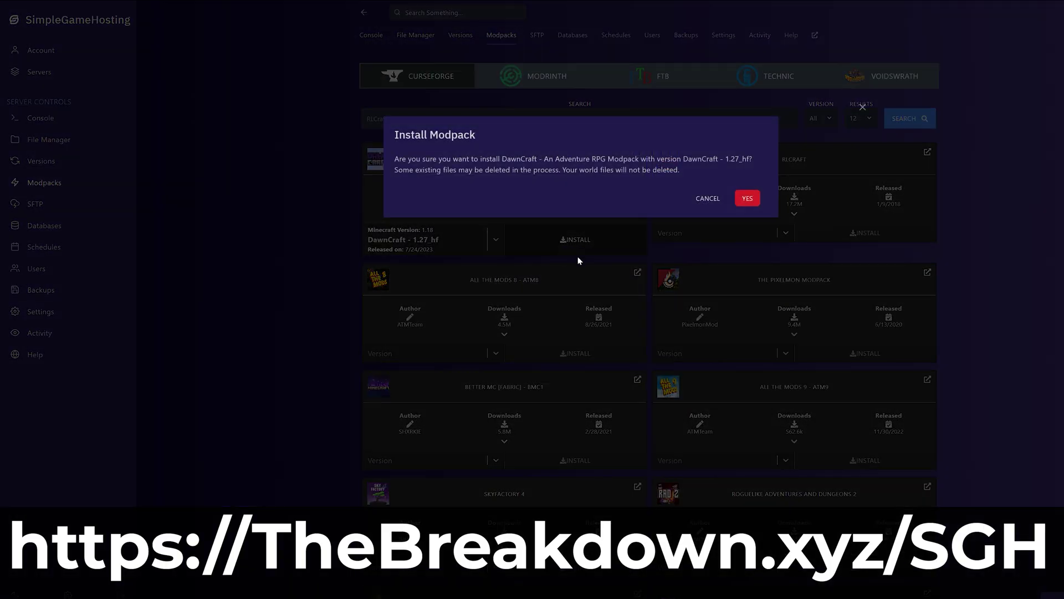
left_click(707, 198)
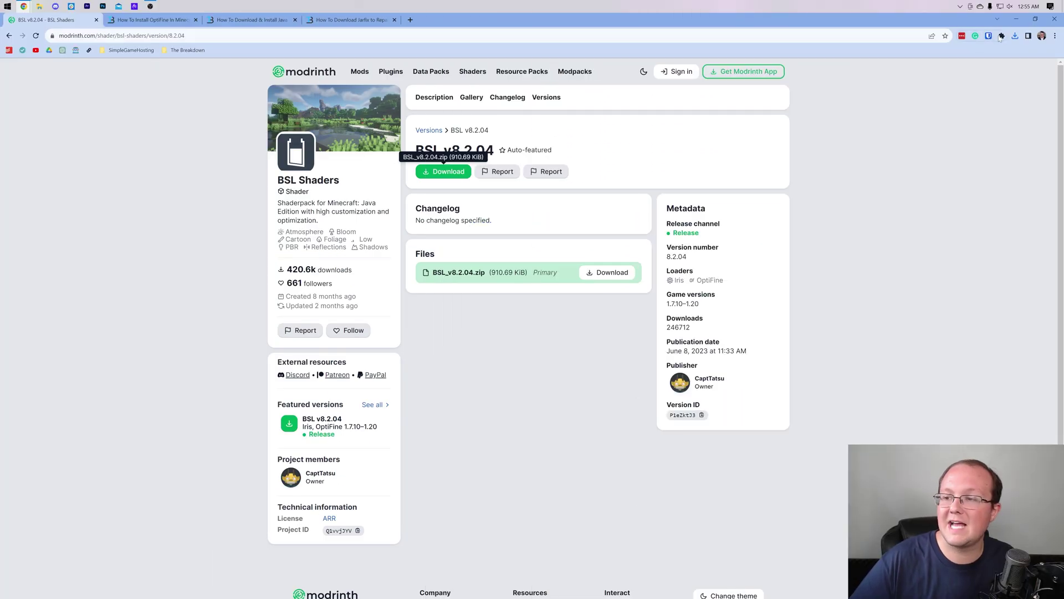
Step: Check the recent downloads for BSL_v8.2.04.zip, and open the OptiFine download page through the OptiFine installation guide
left_click(1014, 37)
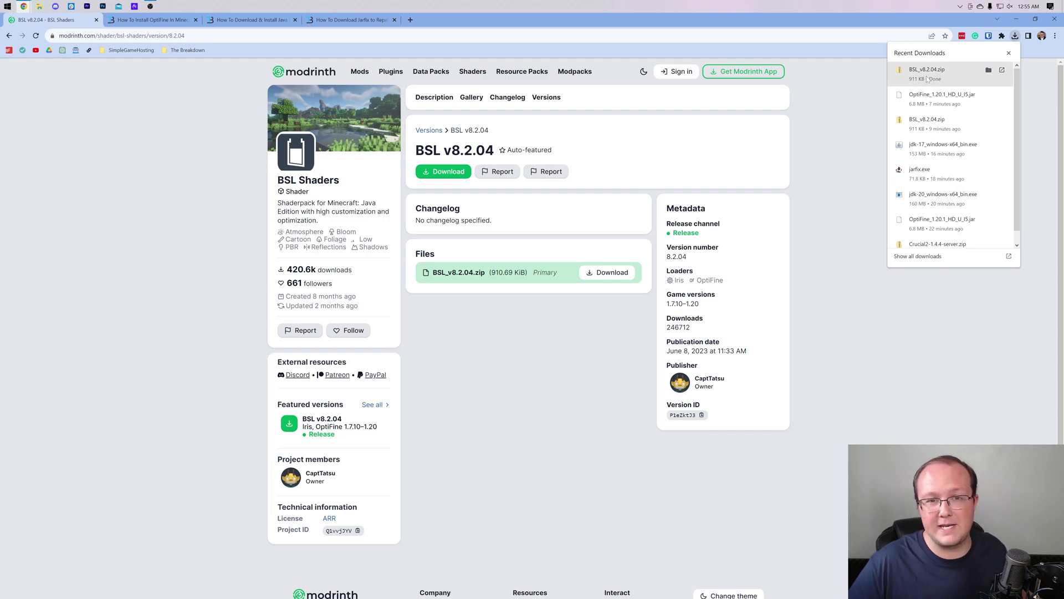
left_click(150, 19)
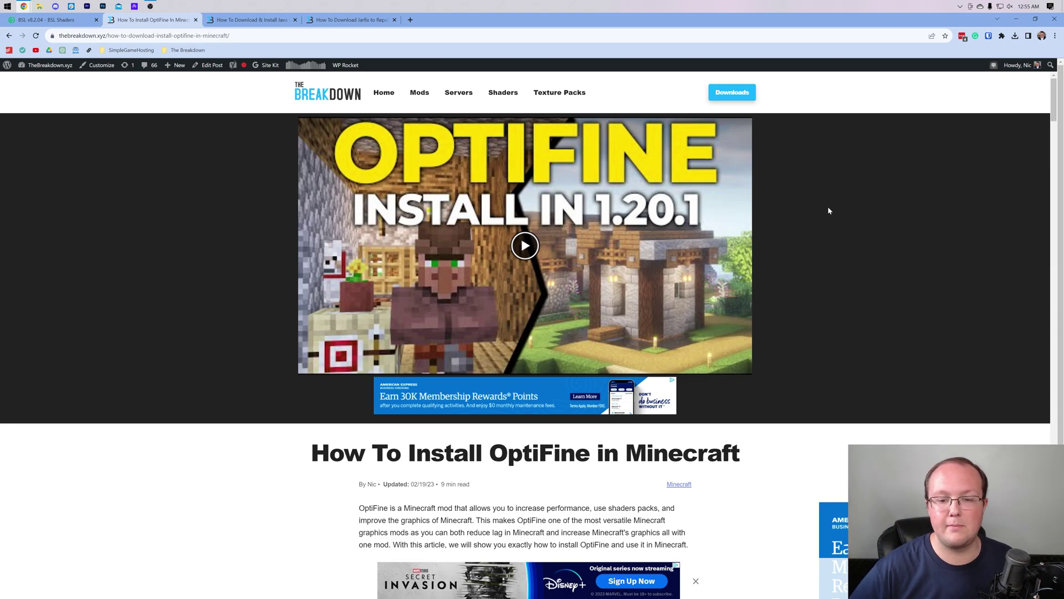
scroll(828, 210, "down", 7)
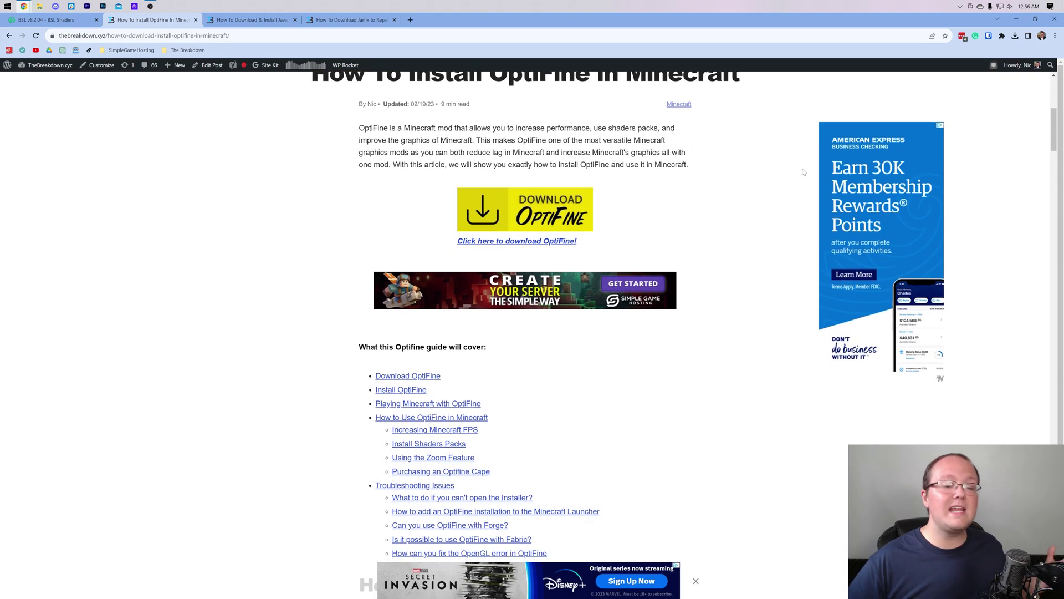
scroll(803, 172, "down", 3)
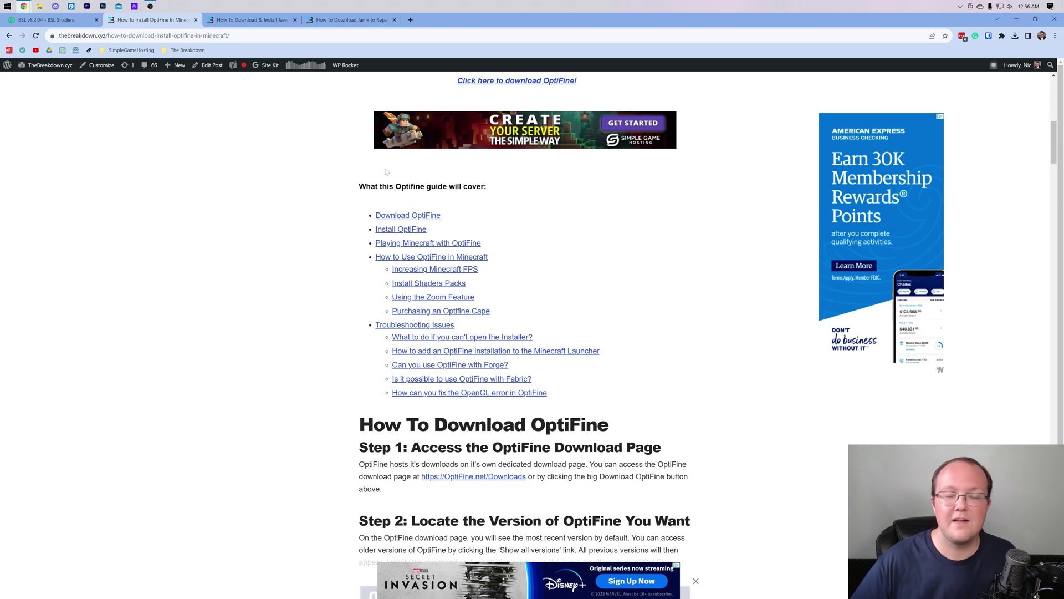
scroll(386, 171, "up", 5)
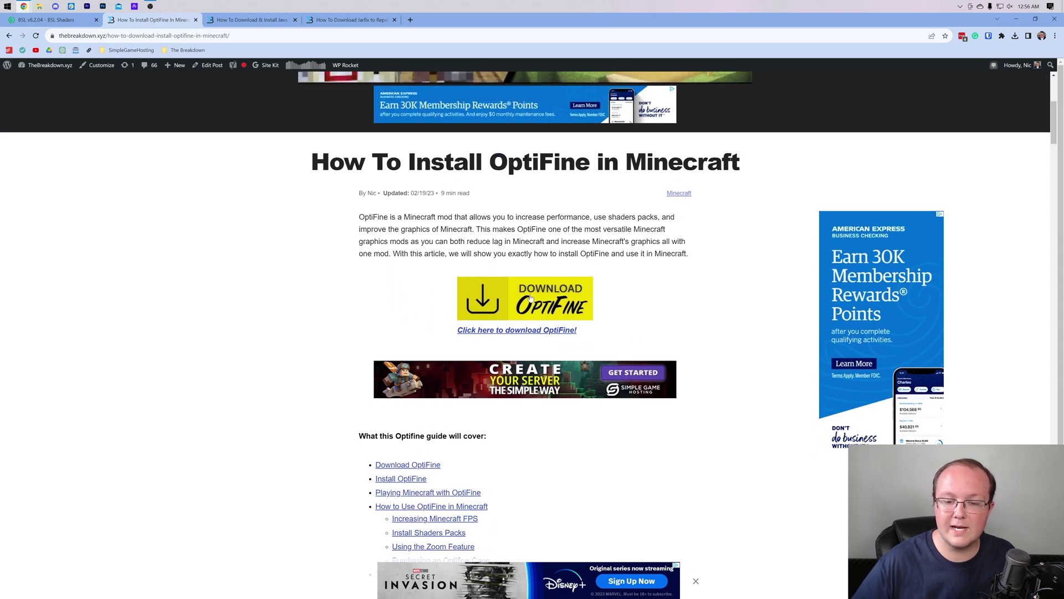
left_click(487, 301)
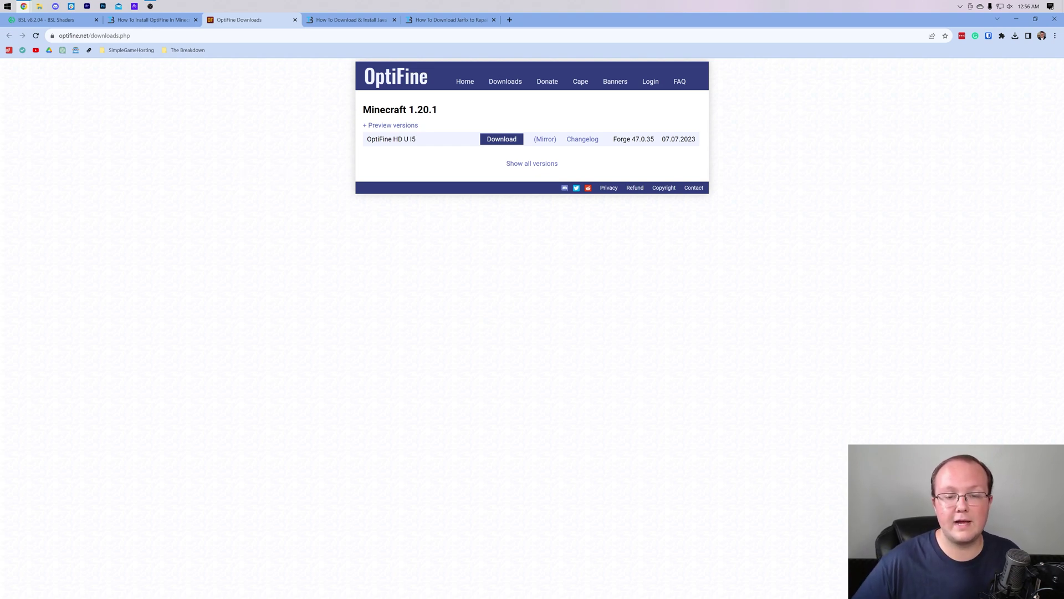
Step: Show all OptiFine versions and look through the list of supported Minecraft releases
left_click_drag(406, 110, 460, 111)
left_click(461, 112)
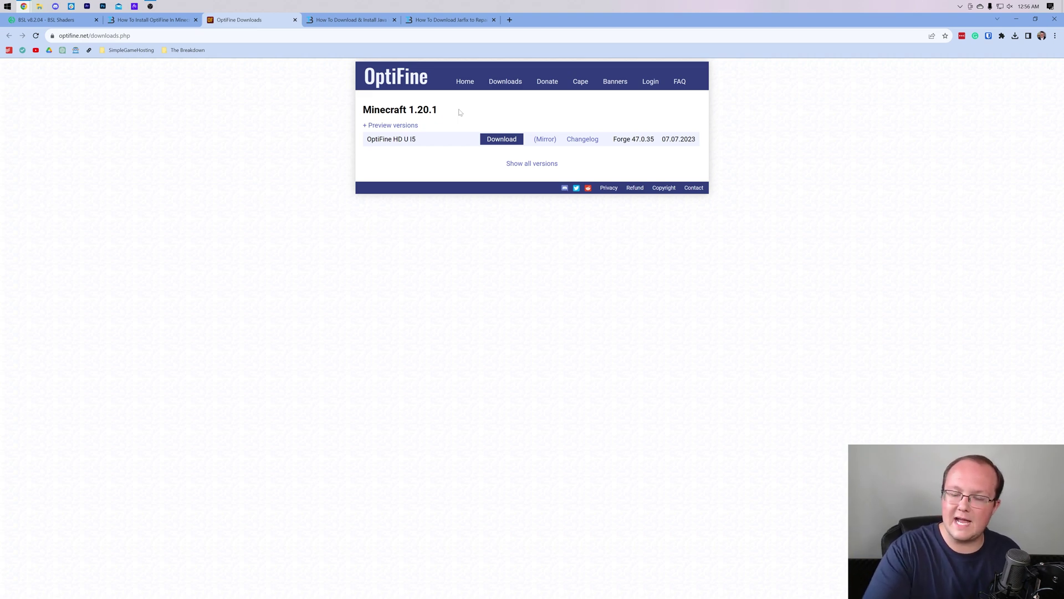
left_click(542, 163)
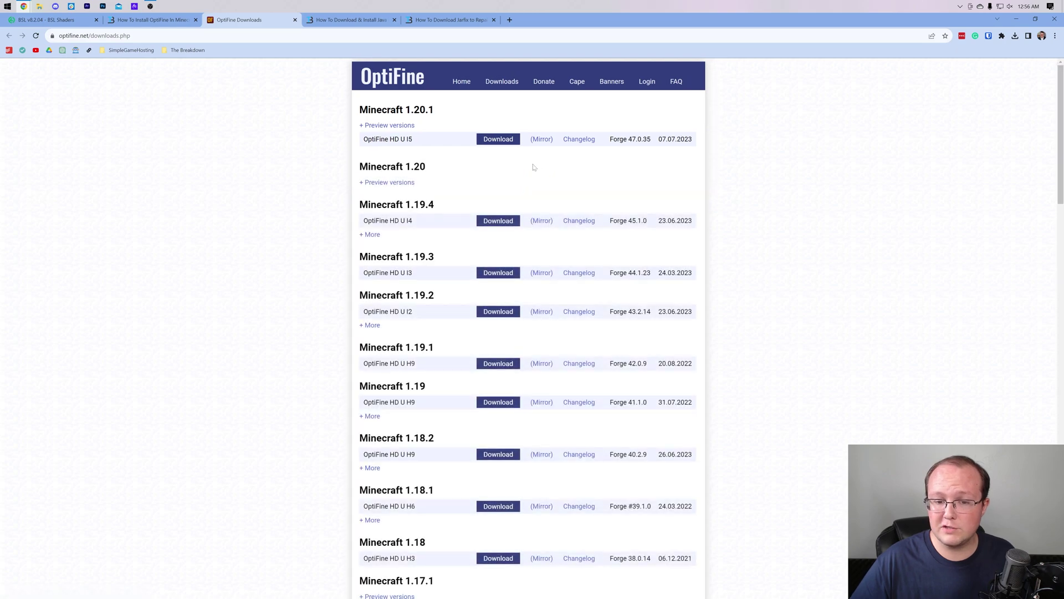
scroll(534, 167, "down", 9)
scroll(418, 313, "down", 9)
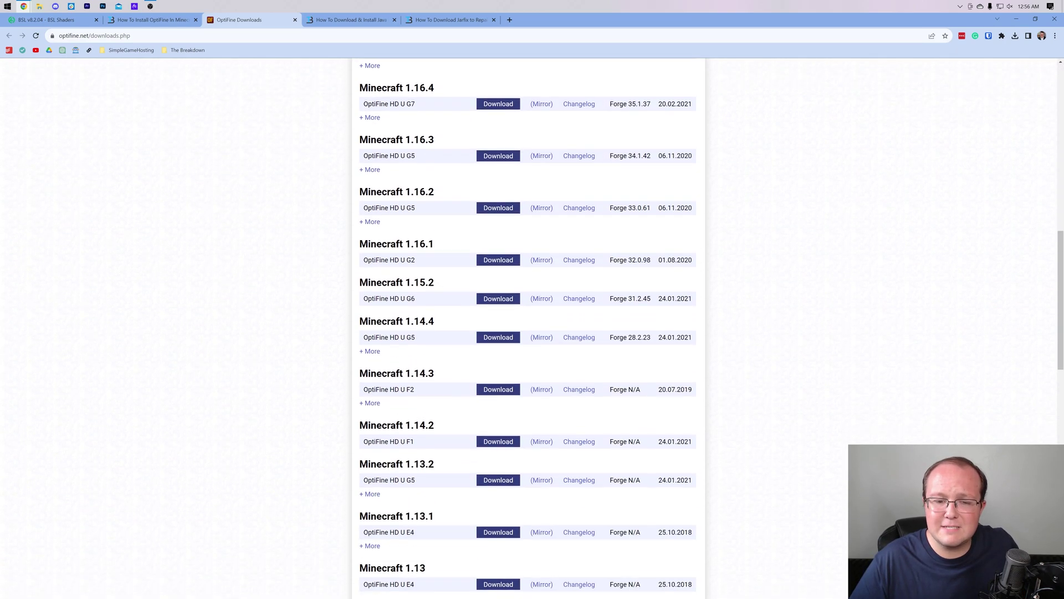
scroll(404, 313, "down", 9)
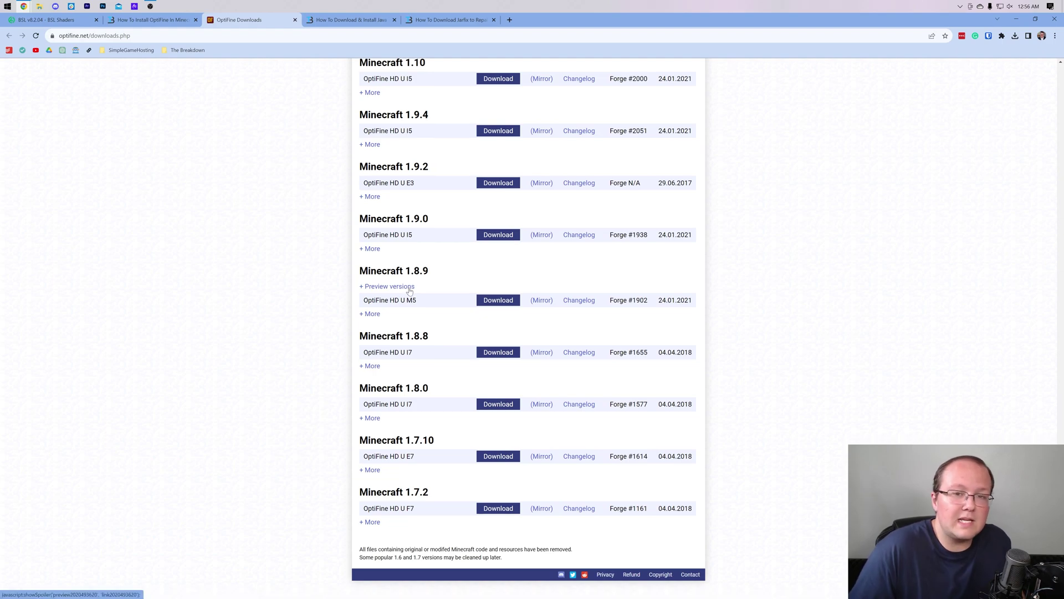
scroll(421, 293, "up", 20)
scroll(439, 298, "up", 6)
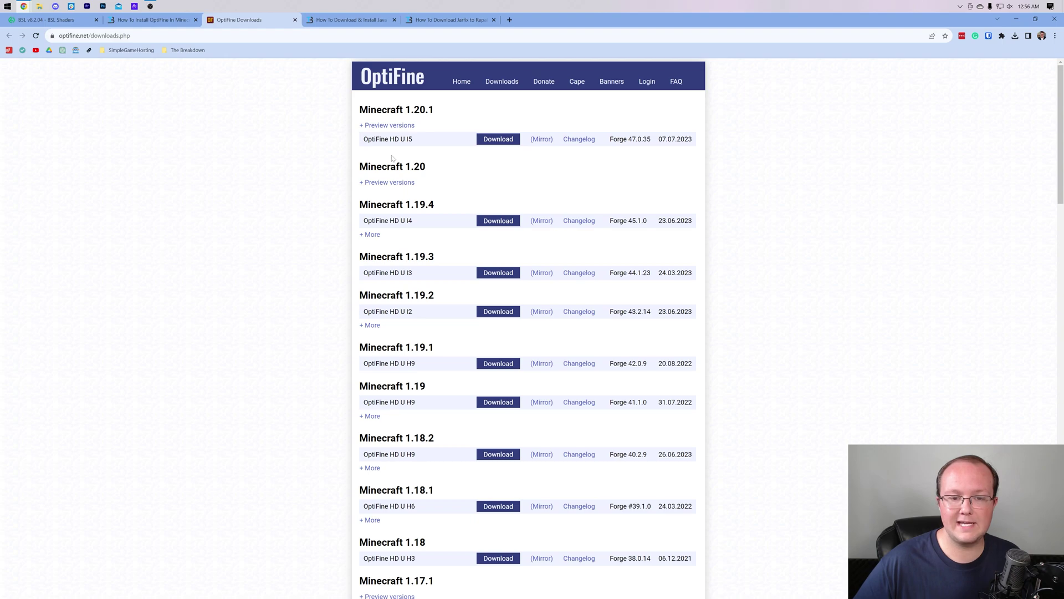
Step: Download OptiFine HD U I5 for Minecraft 1.20.1 through its mirror link, and switch to the Java installation guide
left_click(539, 140)
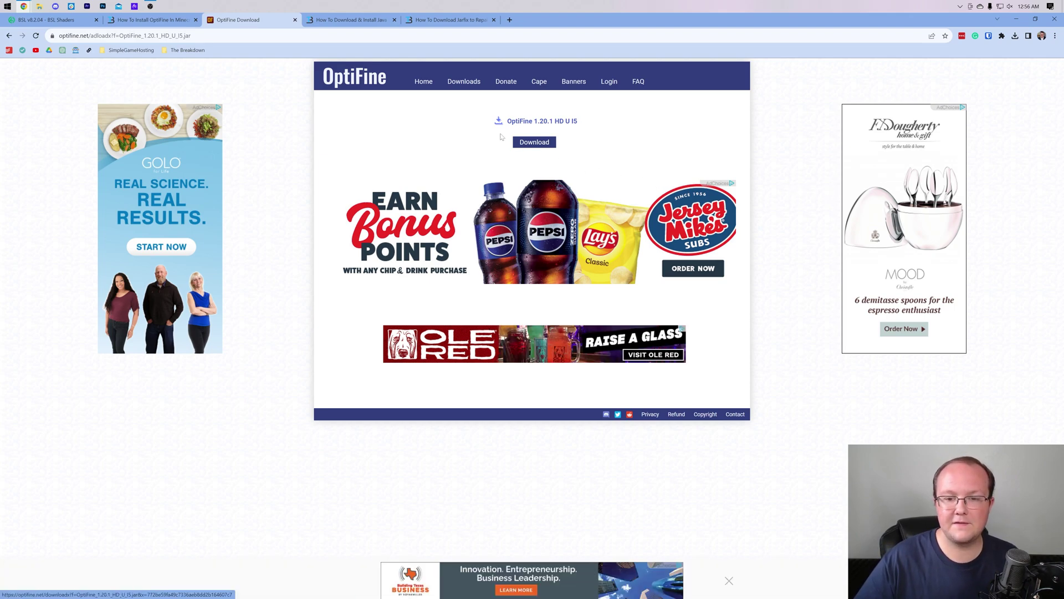
left_click(522, 143)
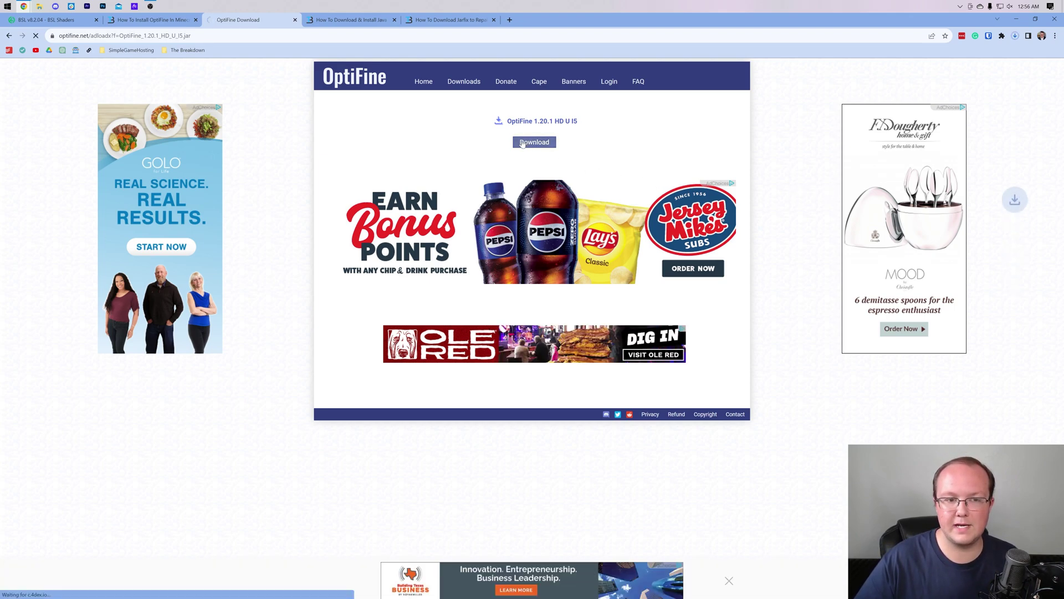
left_click(1014, 36)
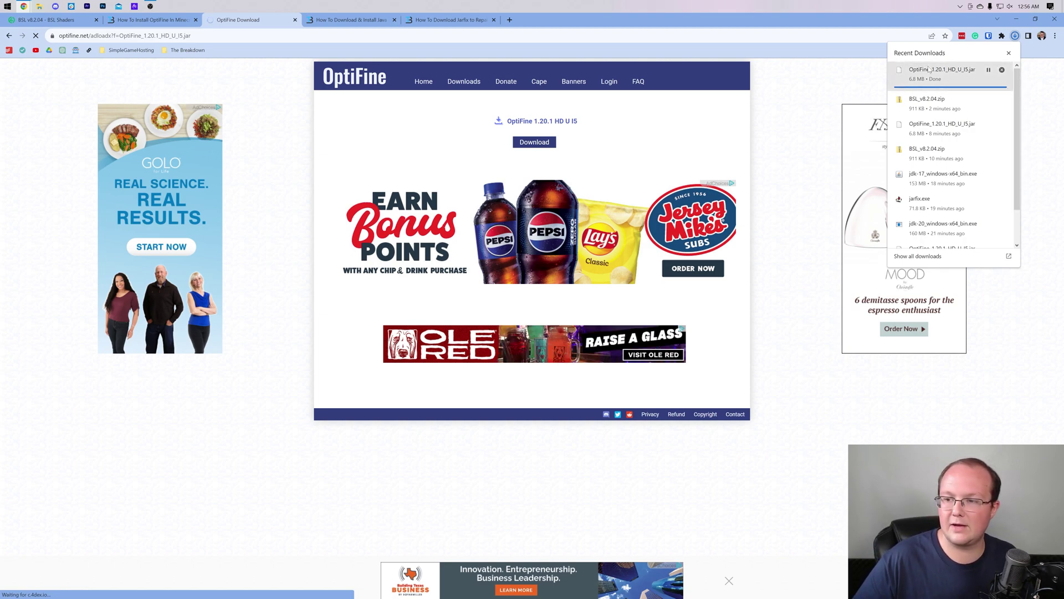
left_click(328, 20)
left_click(328, 20)
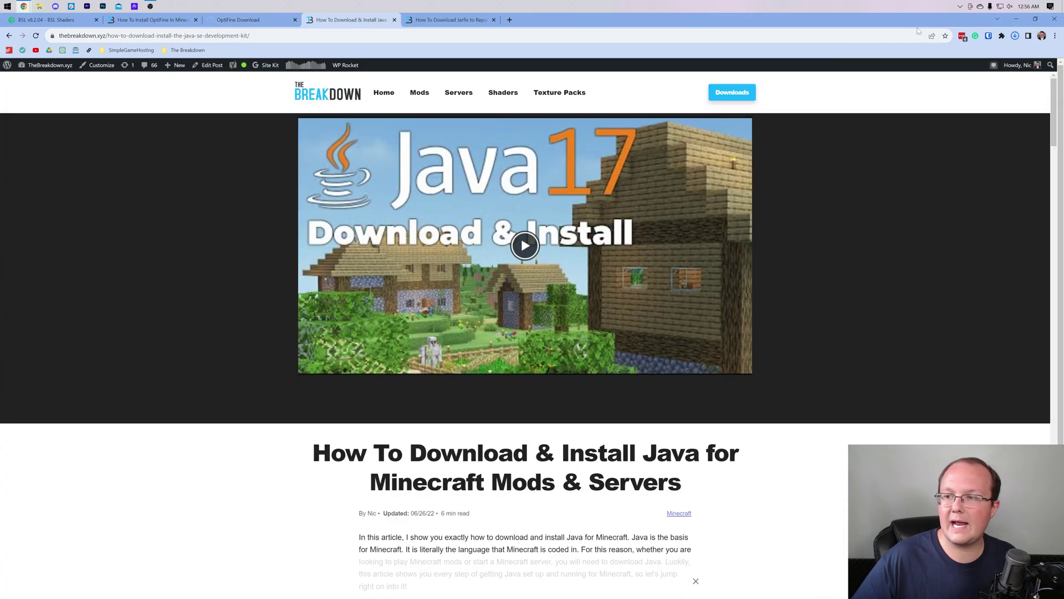
Step: Minimize the browser and move the downloaded OptiFine jar and BSL zip to the desktop using File Explorer
left_click(1013, 19)
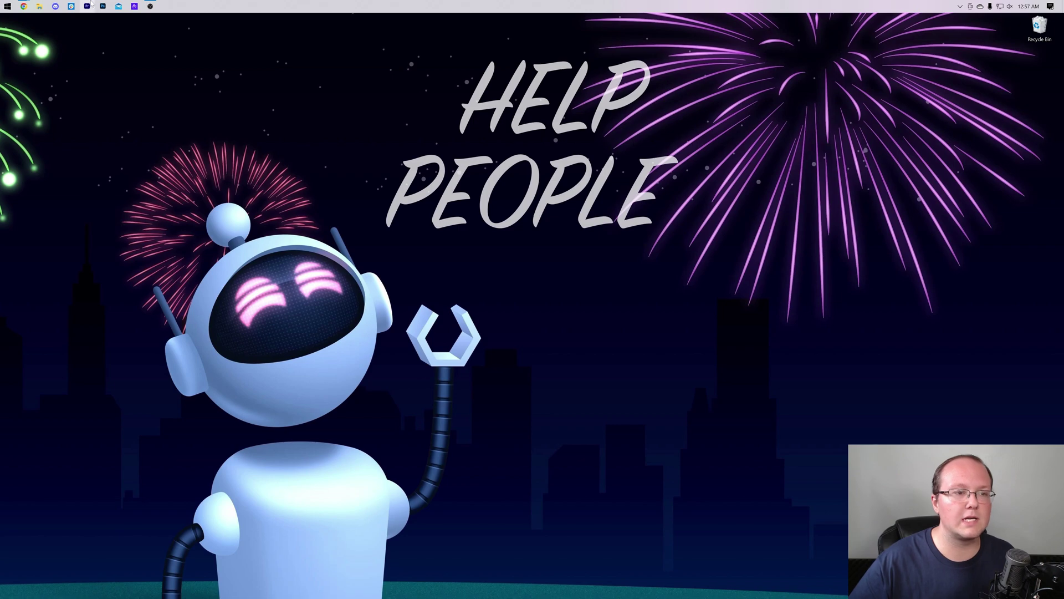
left_click(38, 6)
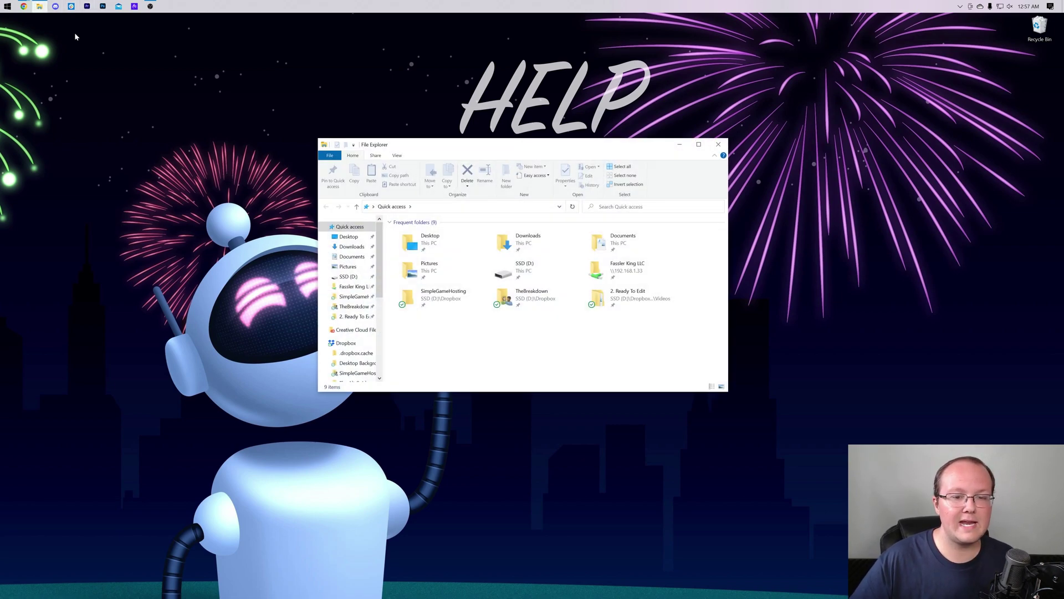
left_click_drag(423, 268, 357, 114)
left_click(718, 144)
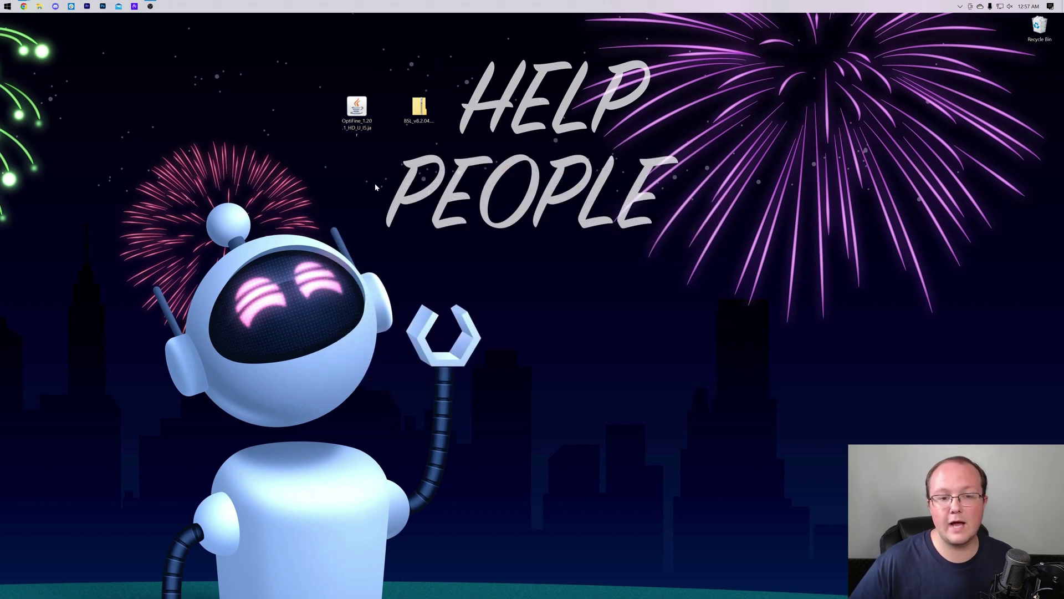
Step: Try to open the OptiFine jar on the desktop with Java(TM) Platform SE binary
right_click(350, 114)
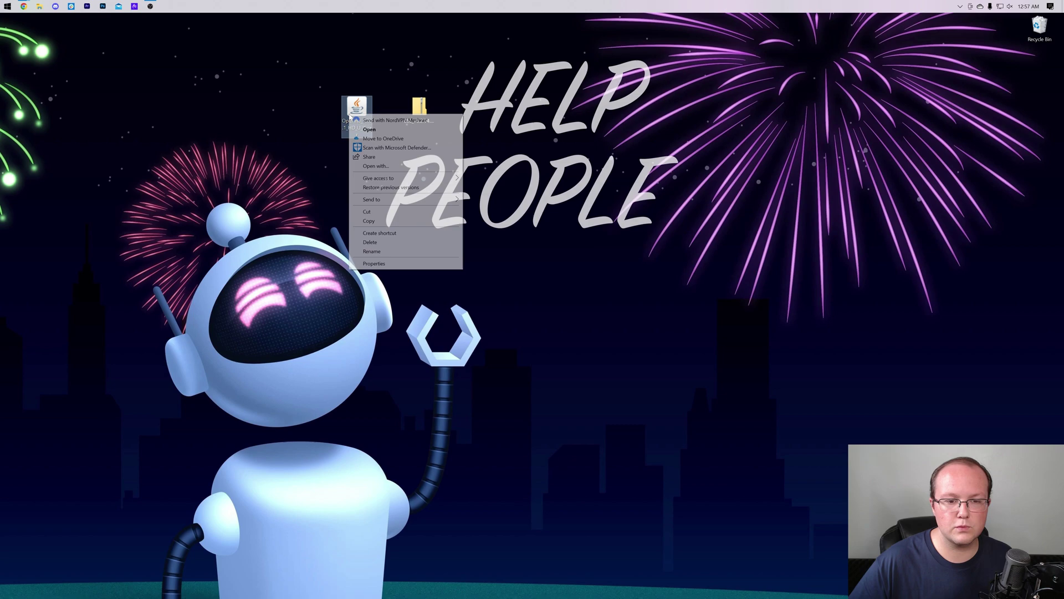
left_click(384, 166)
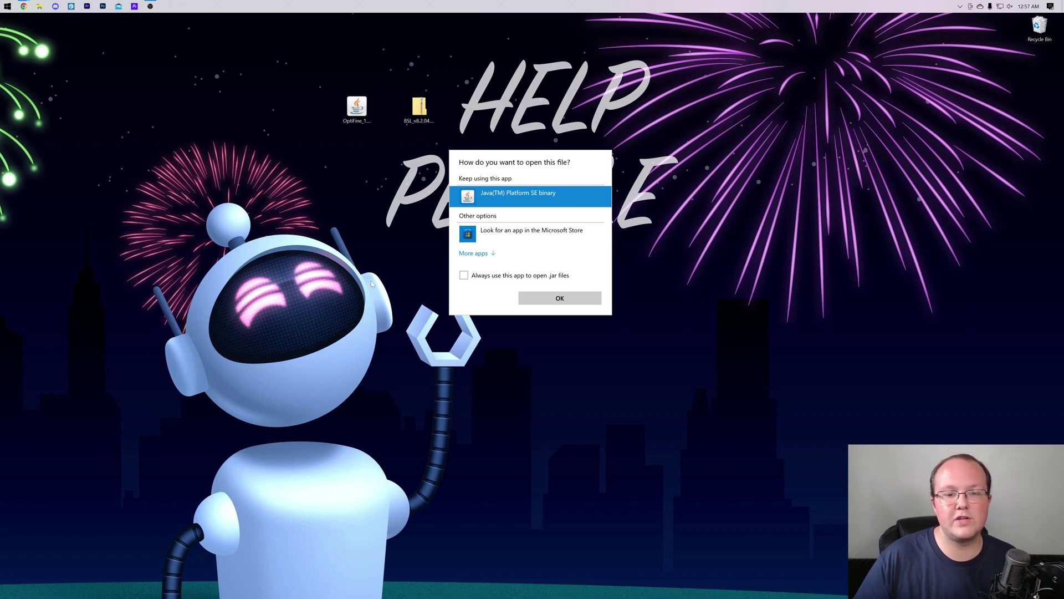
key("Return")
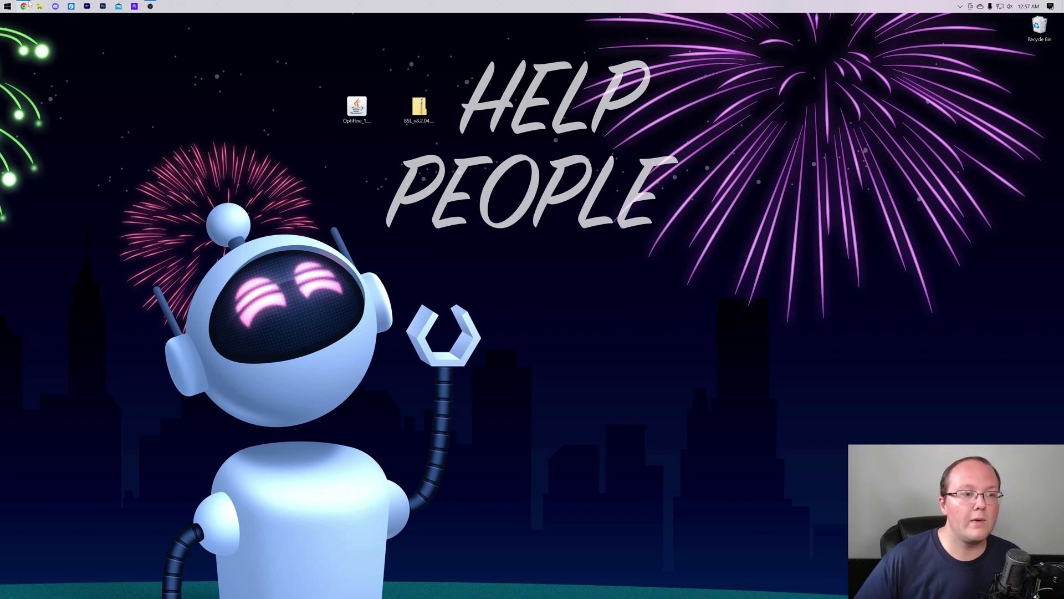
Step: Return to the Java installation guide in the browser and find the Java 17 download
mouse_move(23, 6)
left_click(95, 43)
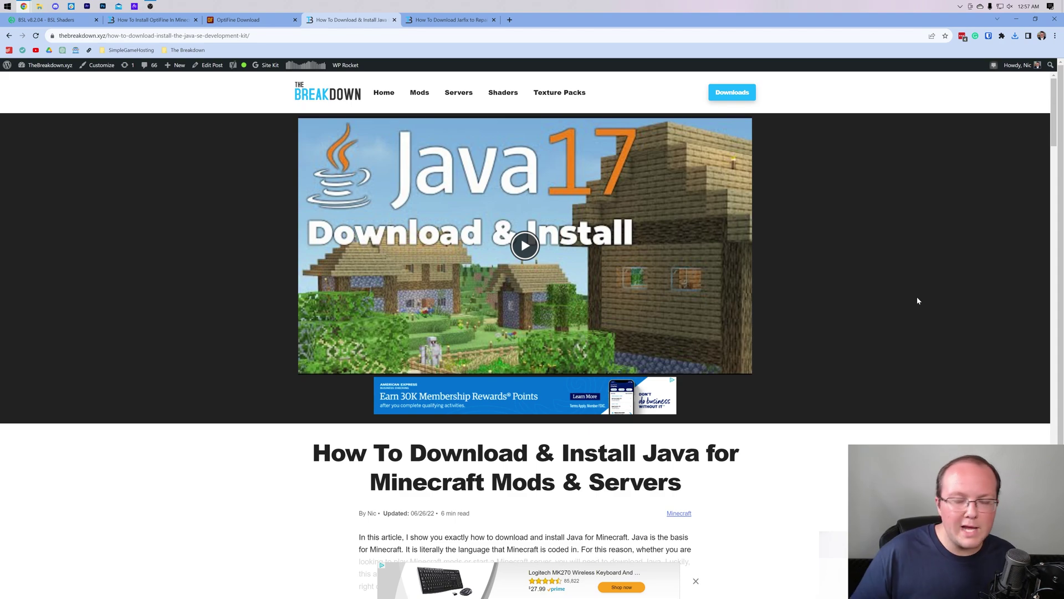
scroll(879, 297, "down", 5)
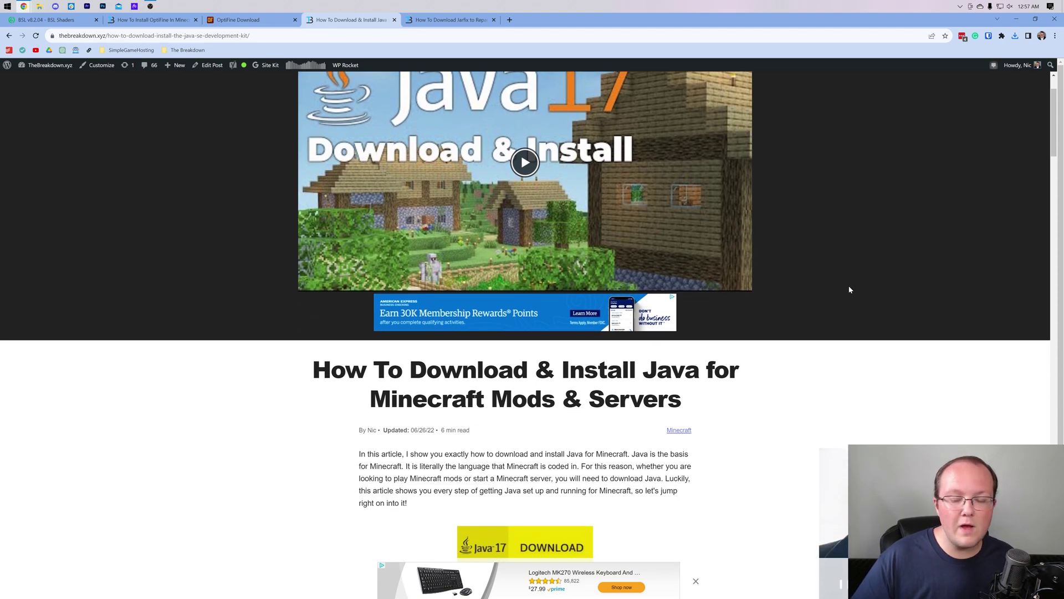
Step: Review the Java download guide for Minecraft mods and the guide on repairing .jar files with Jarfix
left_click_drag(370, 231, 554, 231)
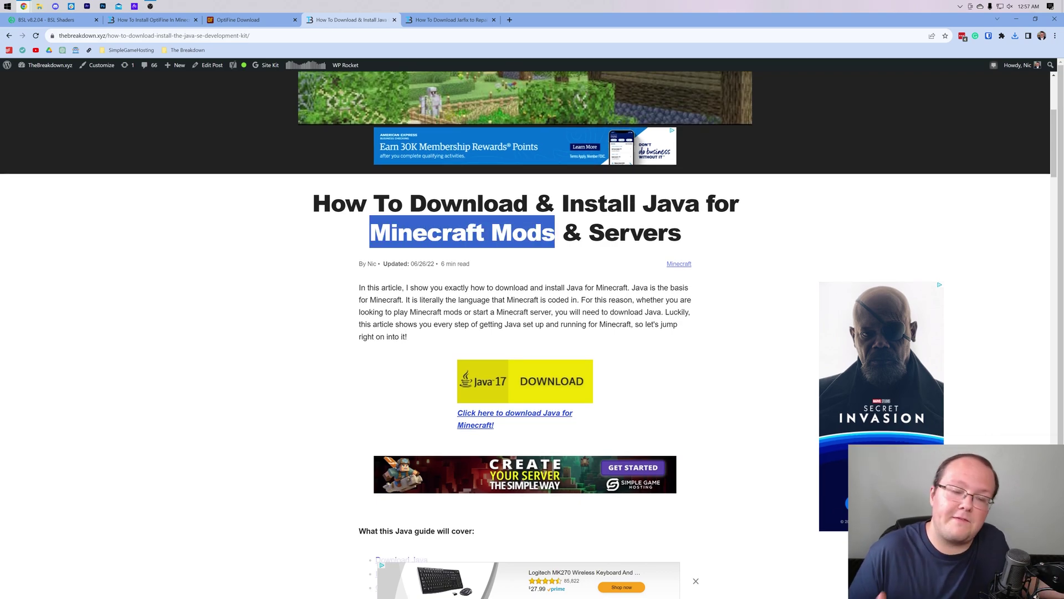
left_click(462, 338)
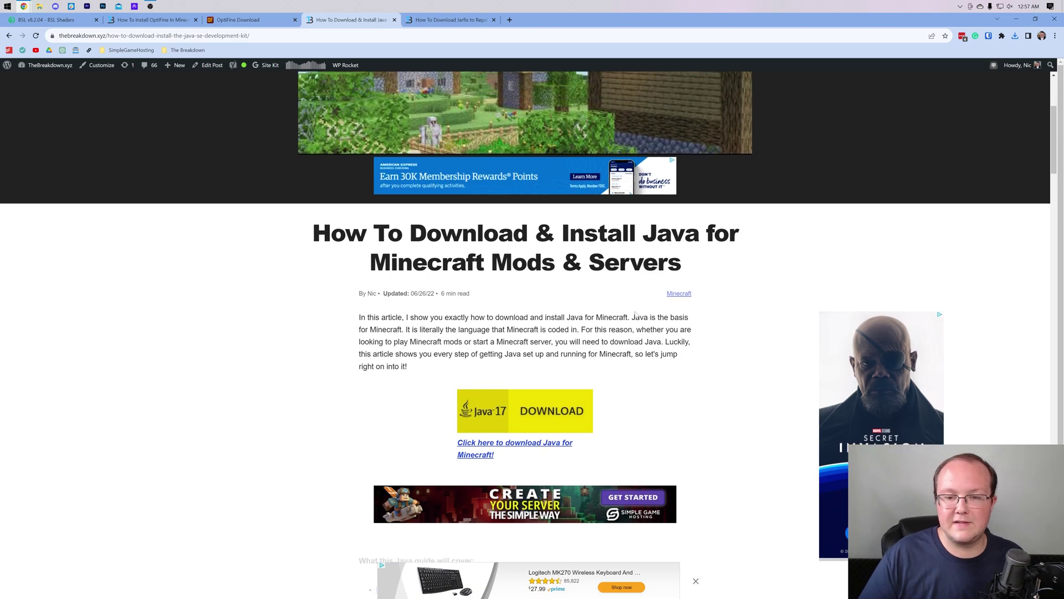
scroll(578, 335, "up", 5)
key("ctrl+Tab")
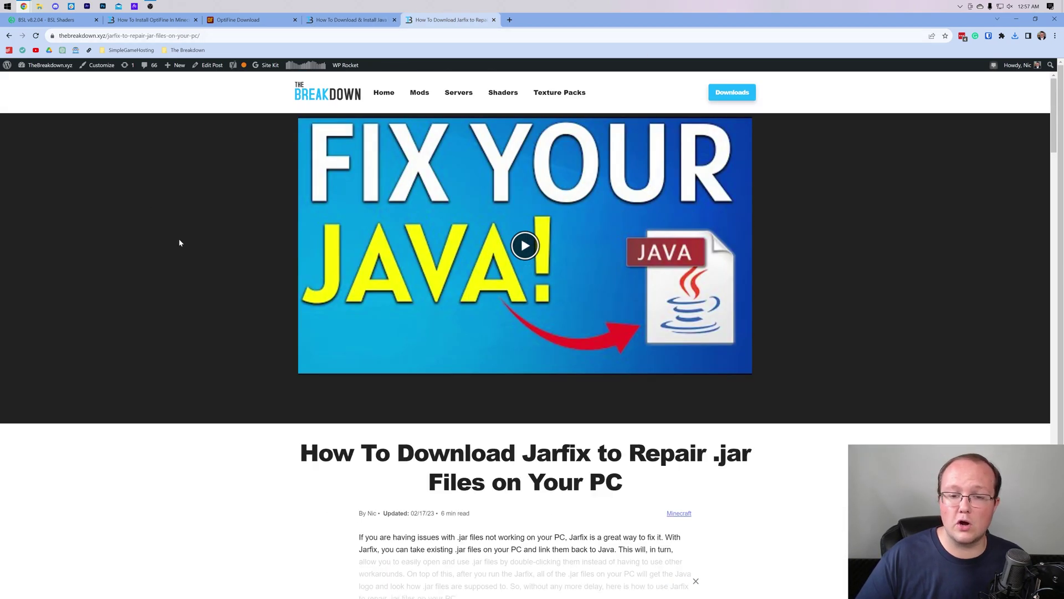
scroll(331, 302, "down", 5)
scroll(331, 299, "up", 6)
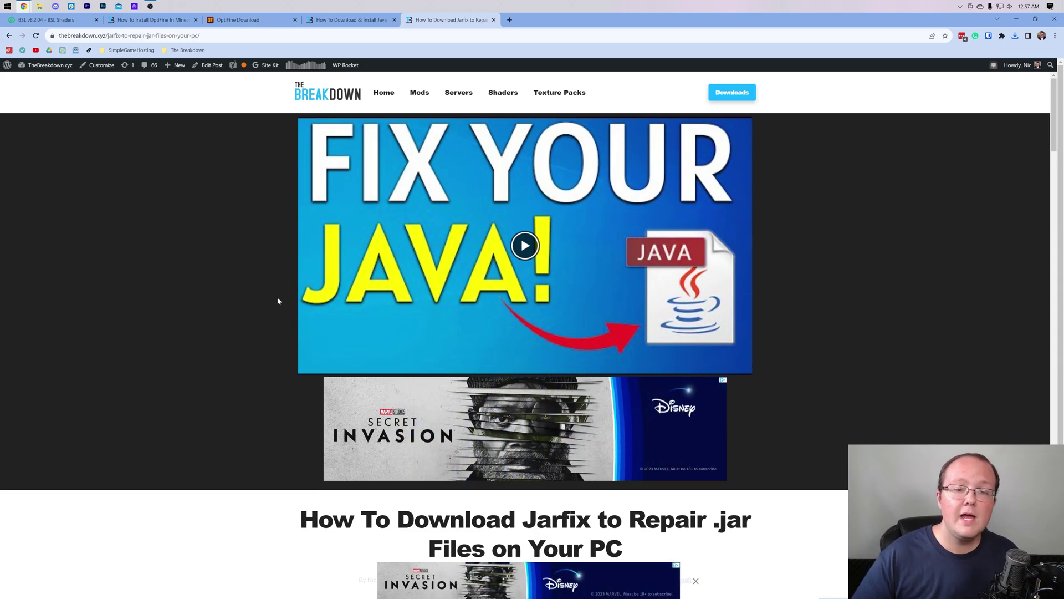
left_click(371, 20)
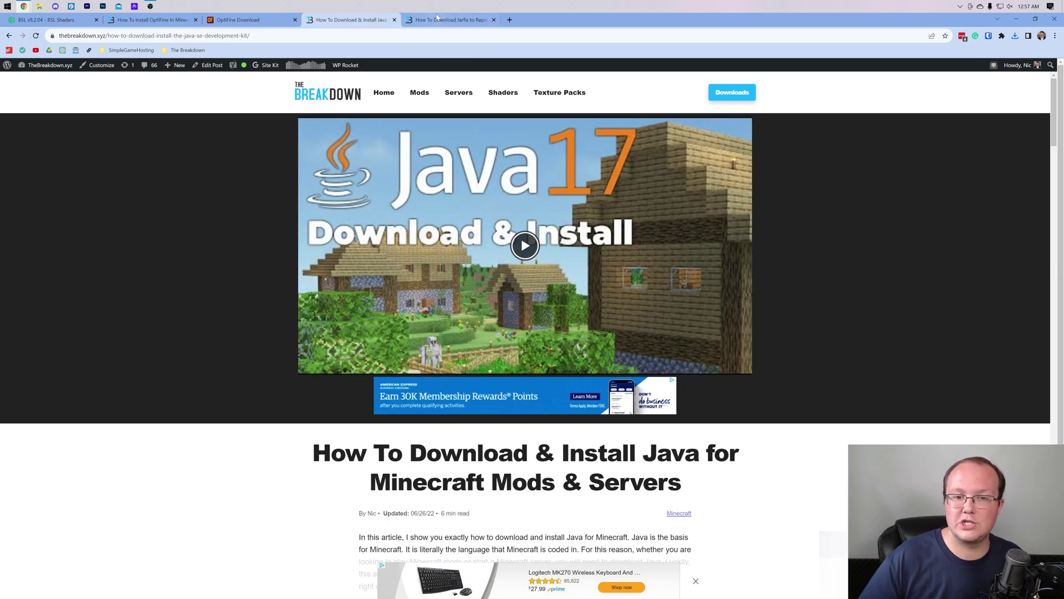
left_click(448, 20)
Step: Minimize the browser and open the OptiFine jar on the desktop with Java(TM) Platform SE binary
left_click(1016, 19)
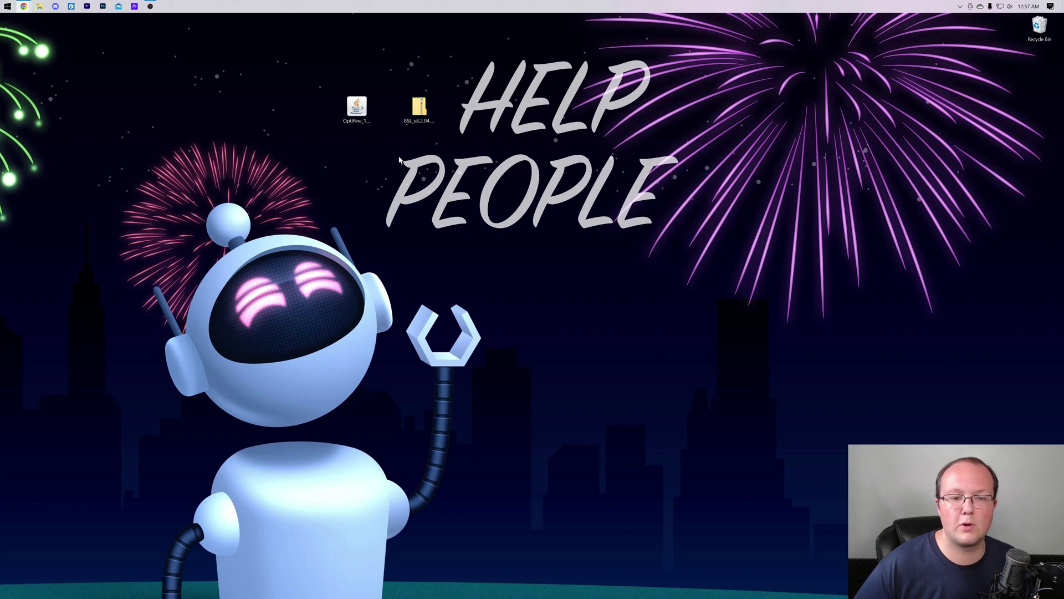
right_click(348, 107)
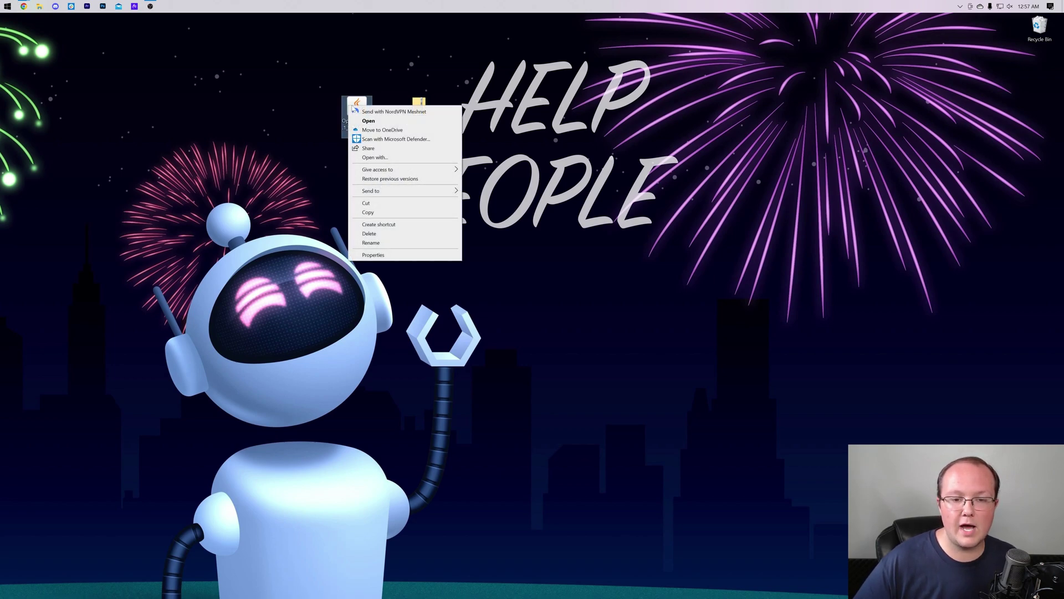
left_click(391, 159)
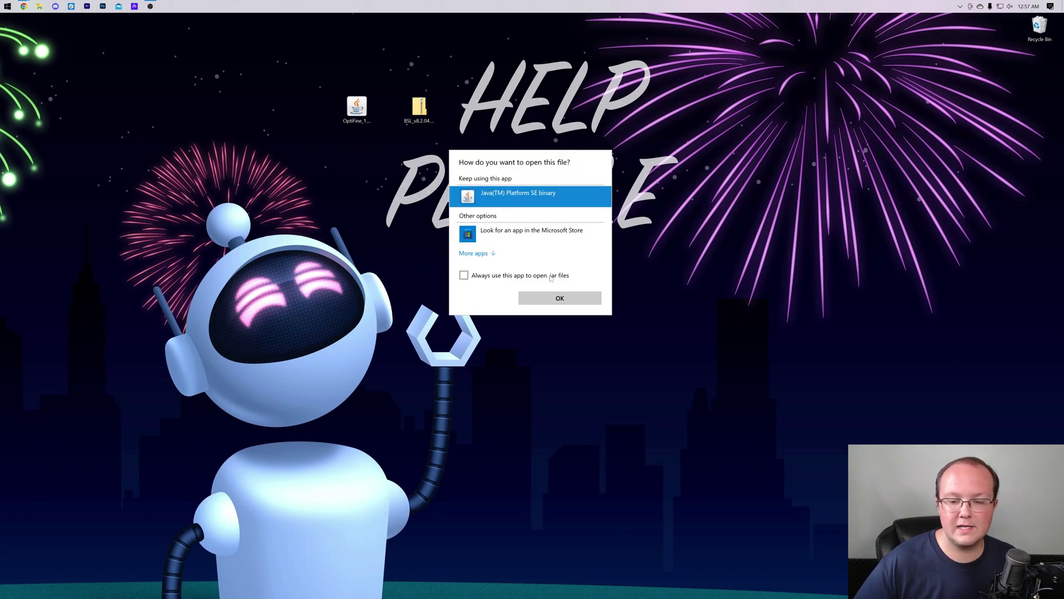
left_click(559, 298)
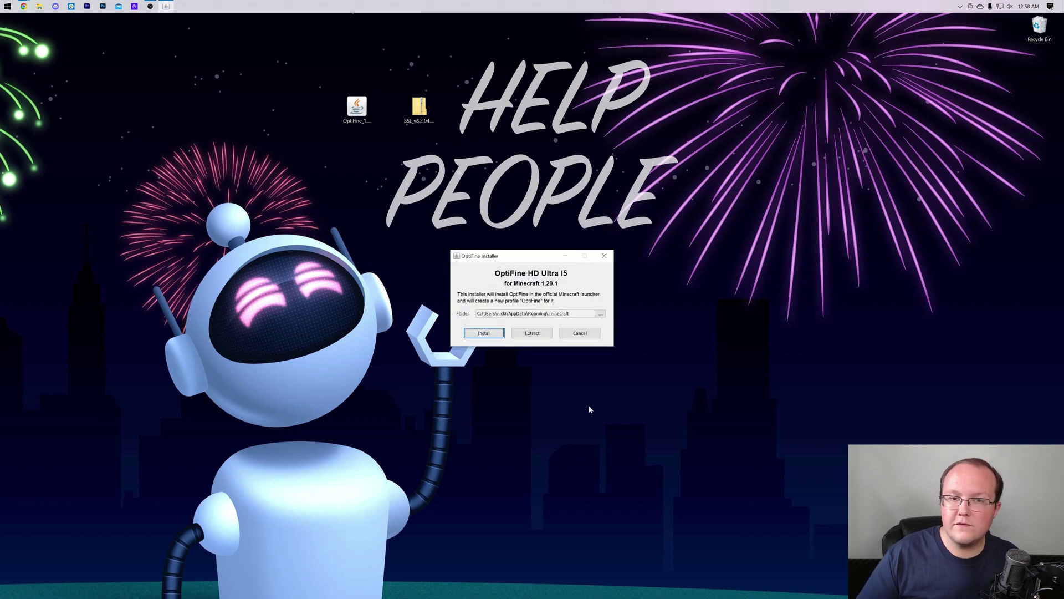
Step: Install OptiFine HD Ultra I5 for Minecraft 1.20.1, and move the installer jar to the Recycle Bin
left_click(490, 336)
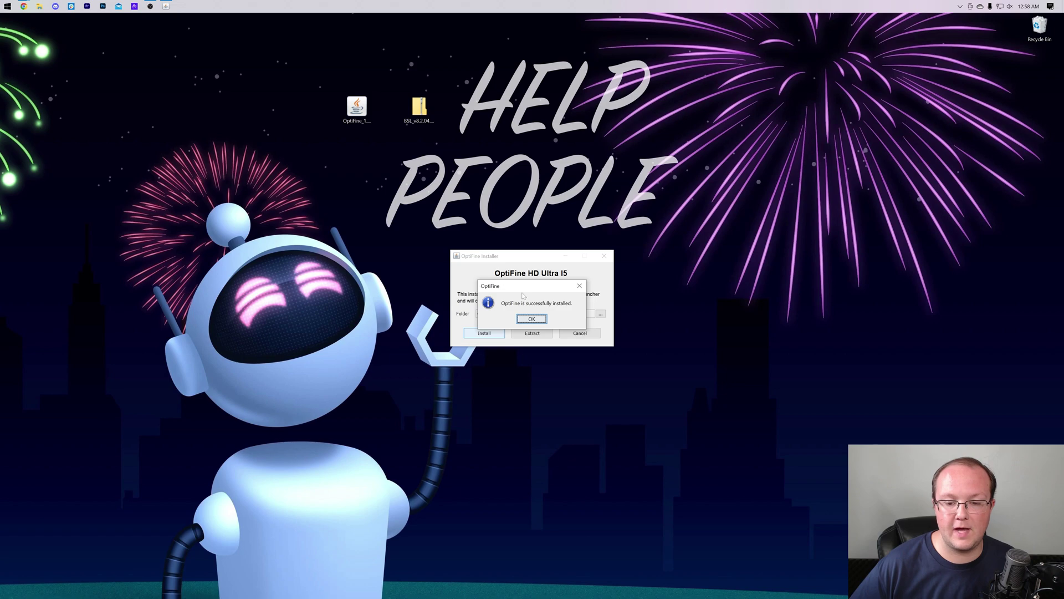
left_click(543, 322)
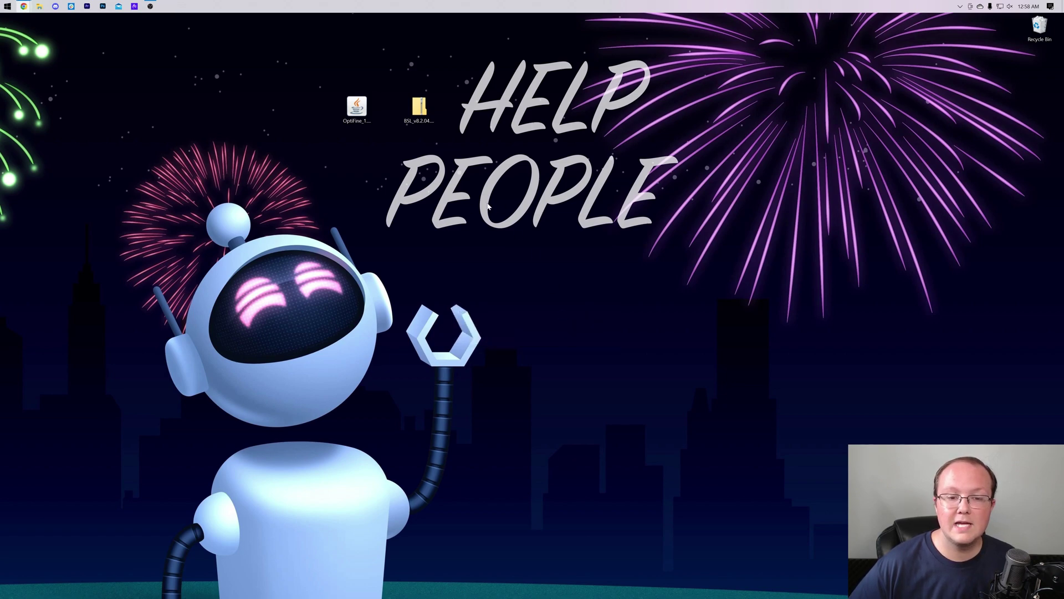
left_click_drag(362, 109, 1040, 40)
left_click_drag(419, 108, 418, 67)
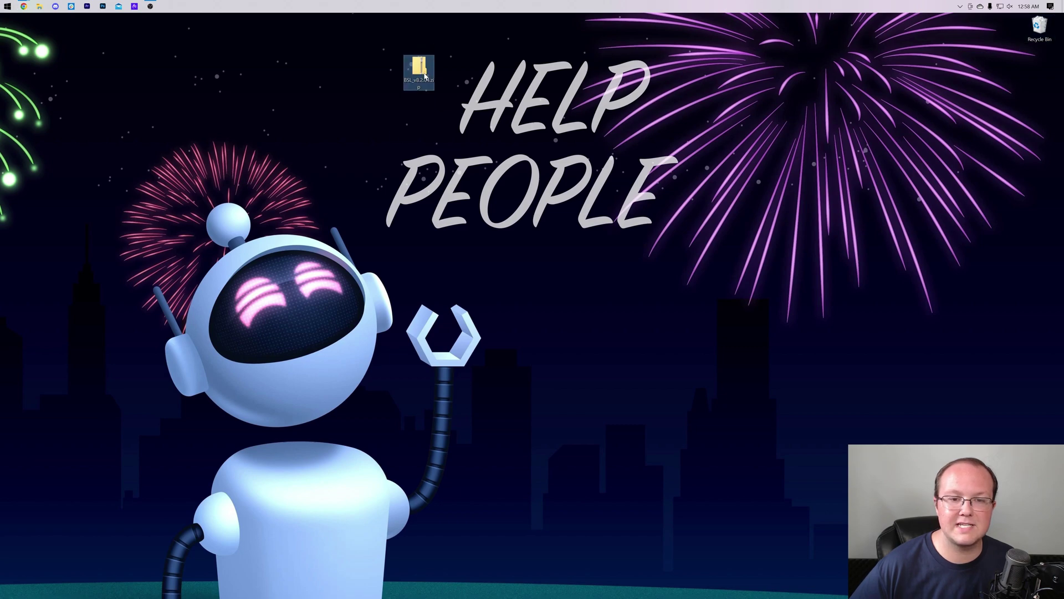
Step: Switch to the Minecraft Launcher, show the Java Edition installations with Modded versions included, and start then cancel playing OptiFine
left_click(6, 6)
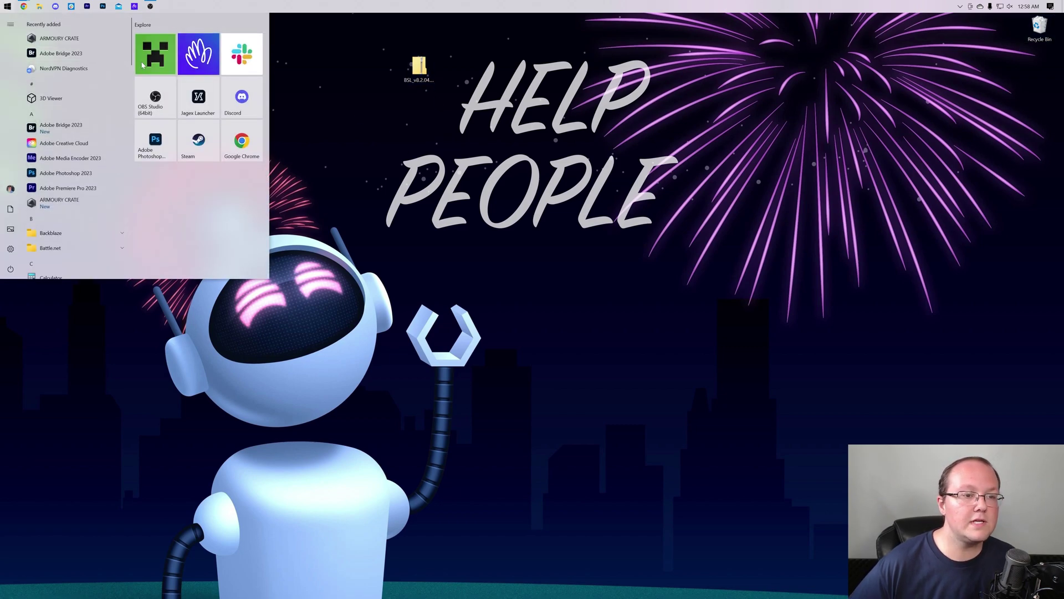
key("Escape")
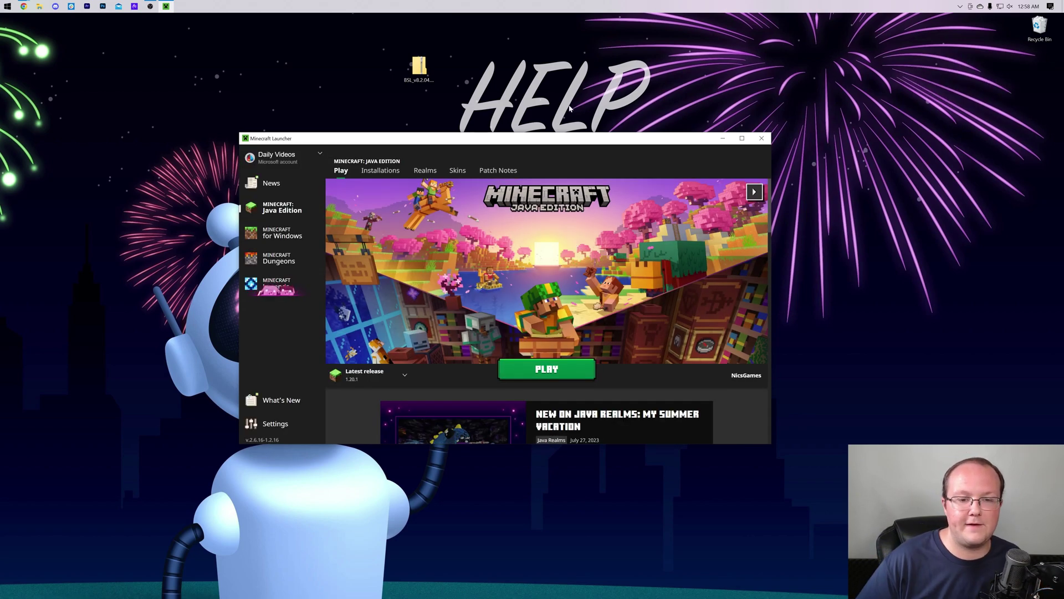
left_click(377, 170)
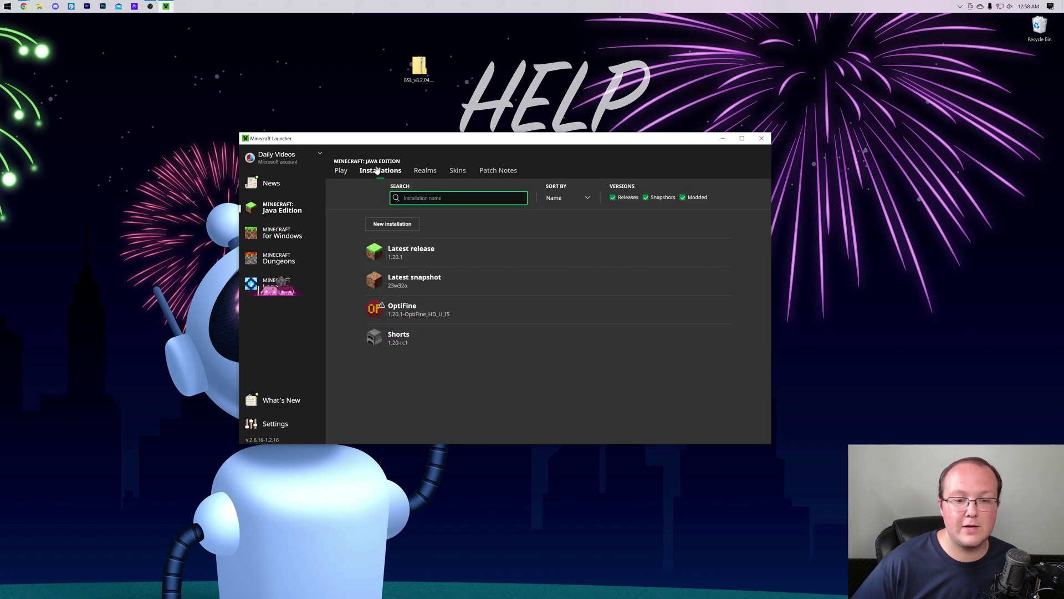
left_click(694, 199)
left_click(692, 202)
left_click(692, 201)
left_click(692, 200)
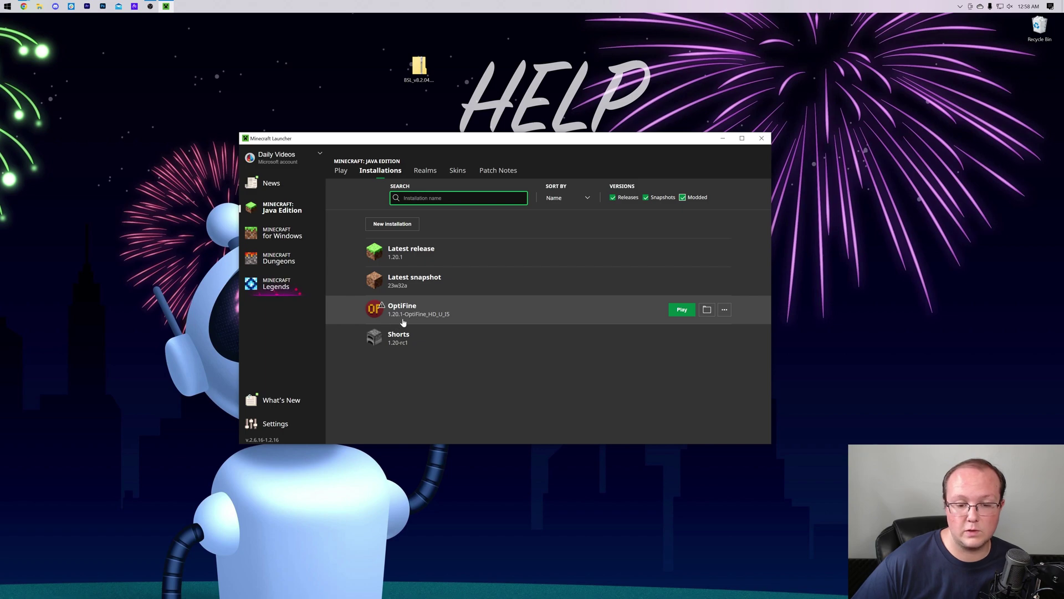
left_click(679, 311)
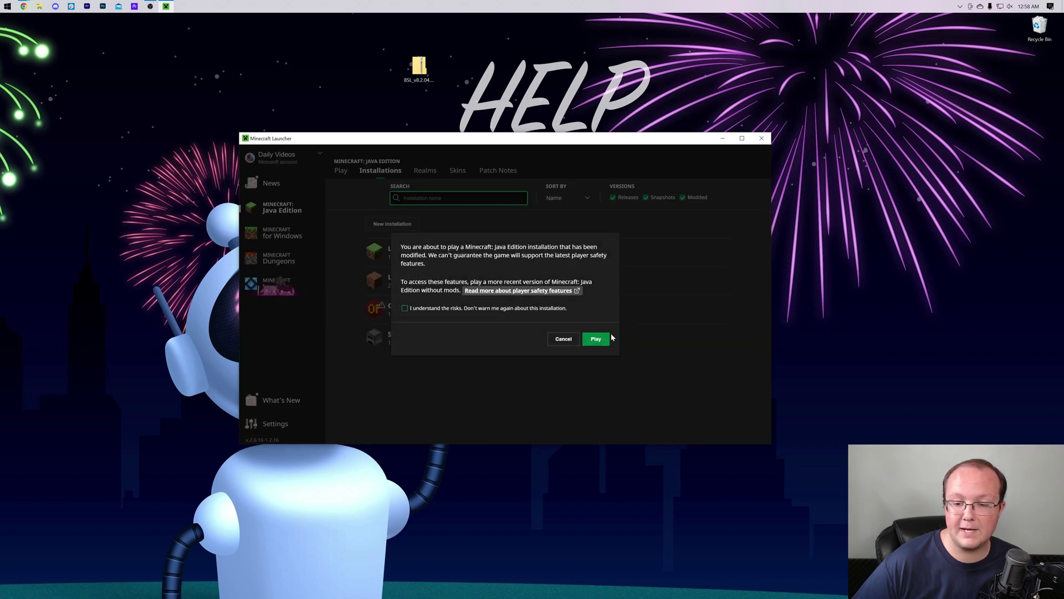
left_click(576, 339)
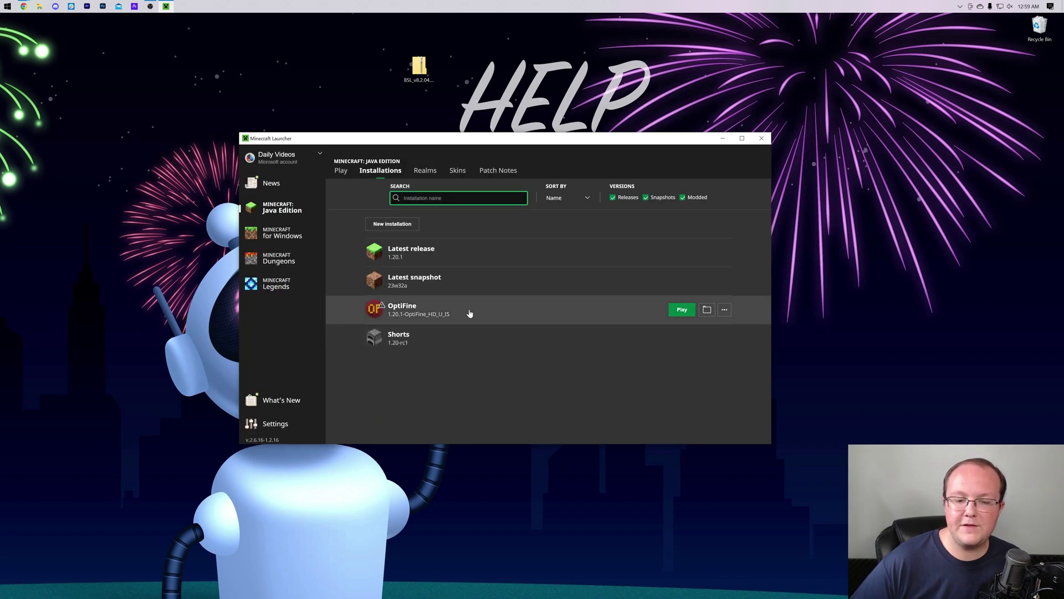
Step: Create a new installation named SimpleGameHosting.com with version release 1.20.1-OptiFine_HD_U_I5 and resolution 2560 x 1440
left_click(396, 224)
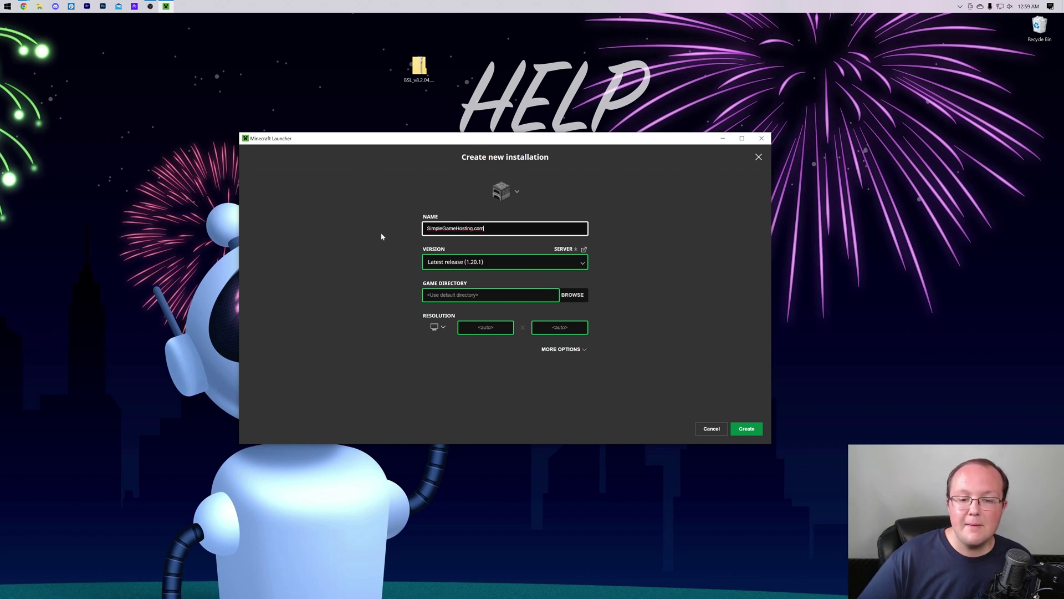
left_click(504, 262)
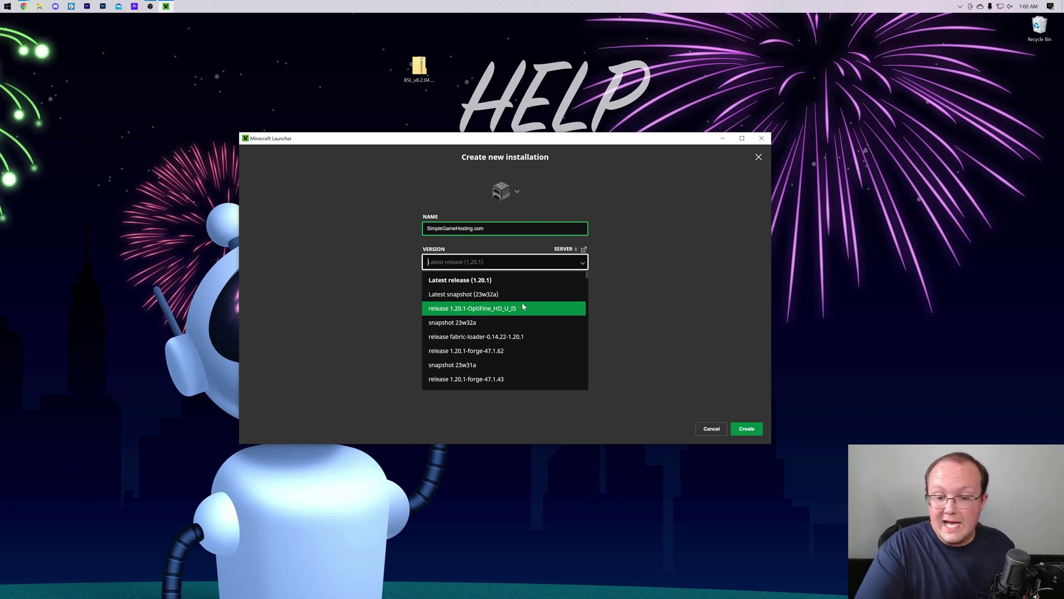
scroll(532, 307, "down", 10)
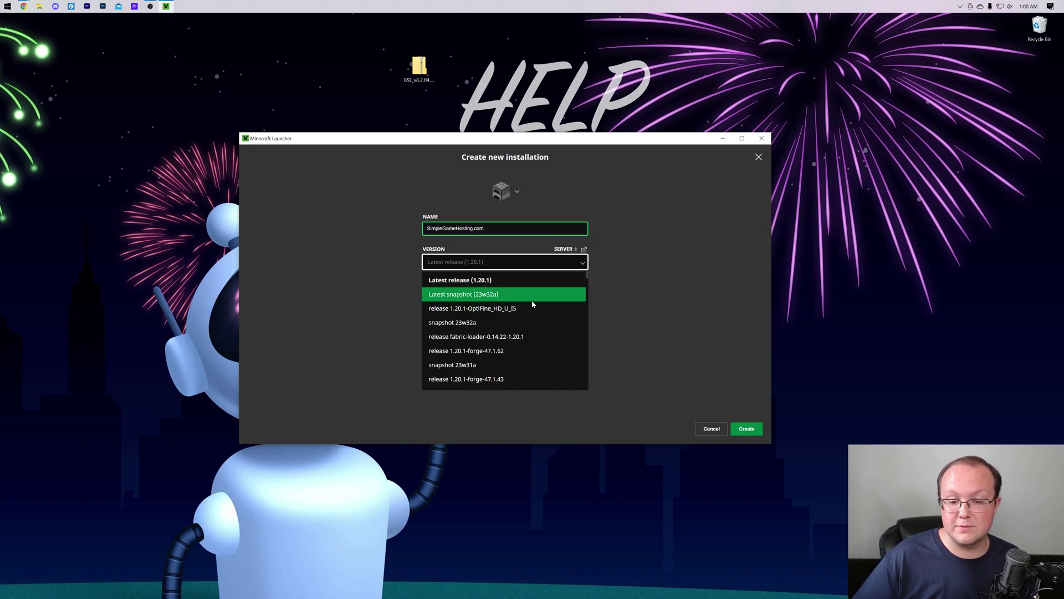
scroll(548, 306, "up", 10)
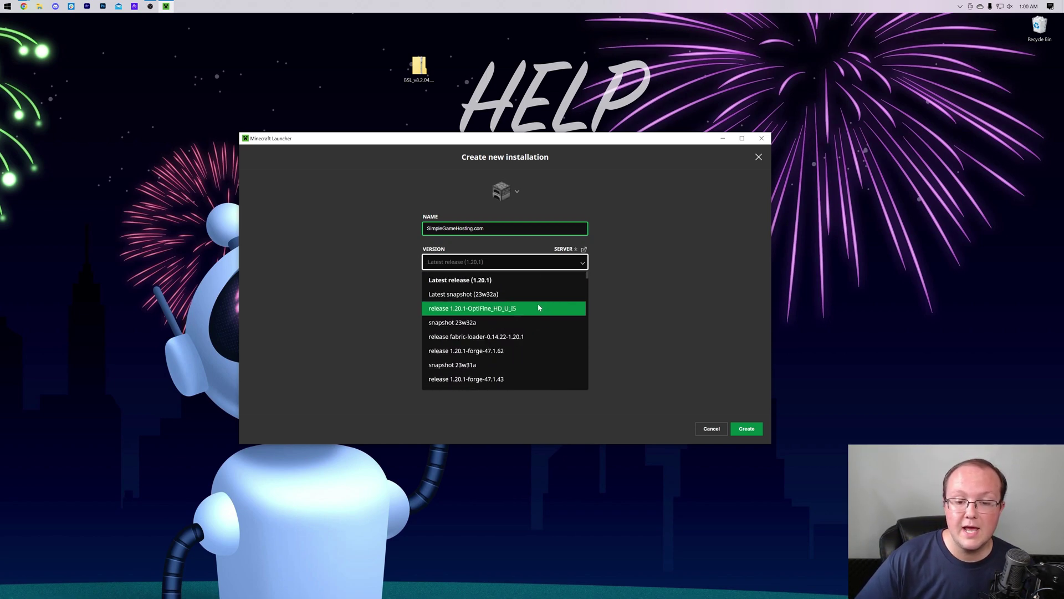
left_click(502, 310)
left_click(437, 341)
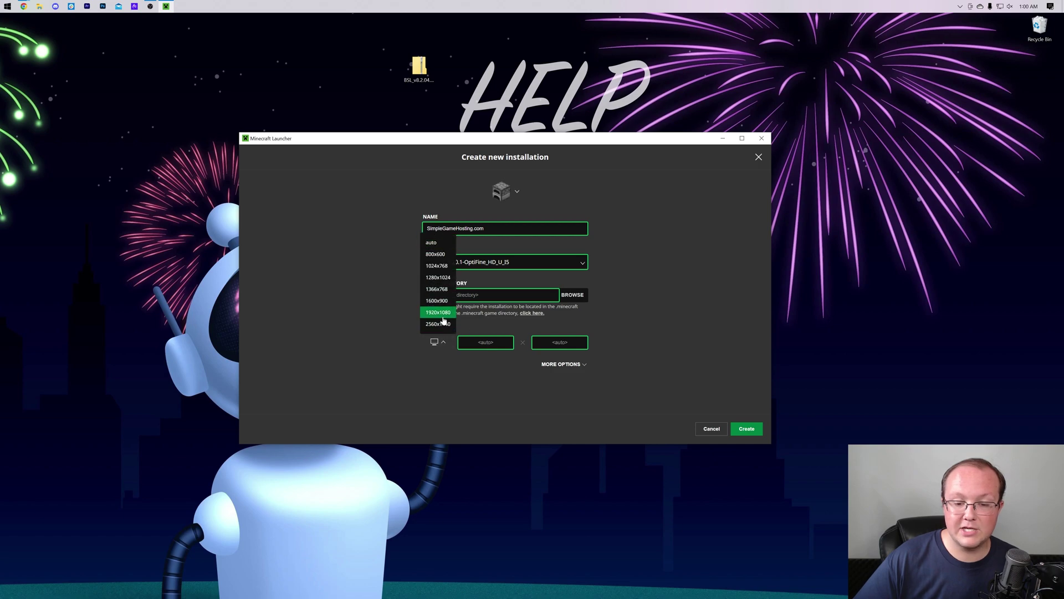
left_click(434, 328)
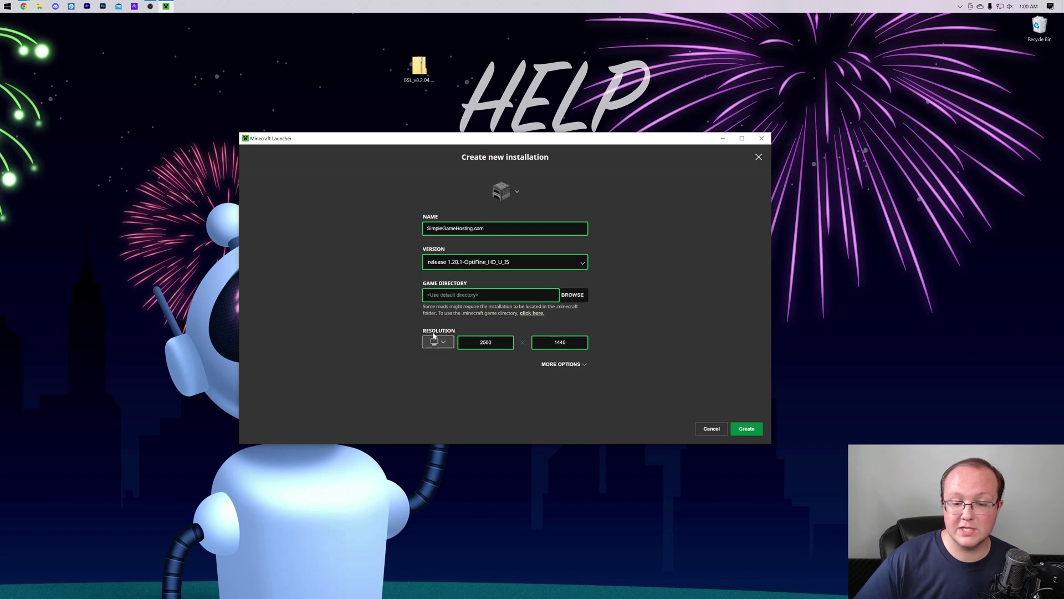
left_click(754, 432)
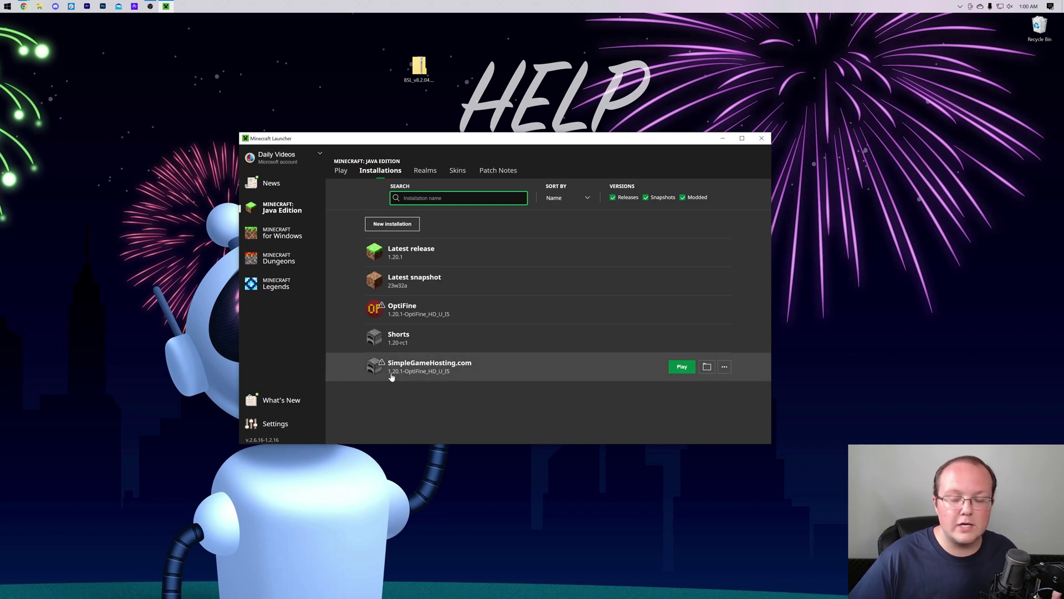
Step: Launch the SimpleGameHosting.com installation, accepting the modified installation notice
left_click(682, 367)
left_click(589, 339)
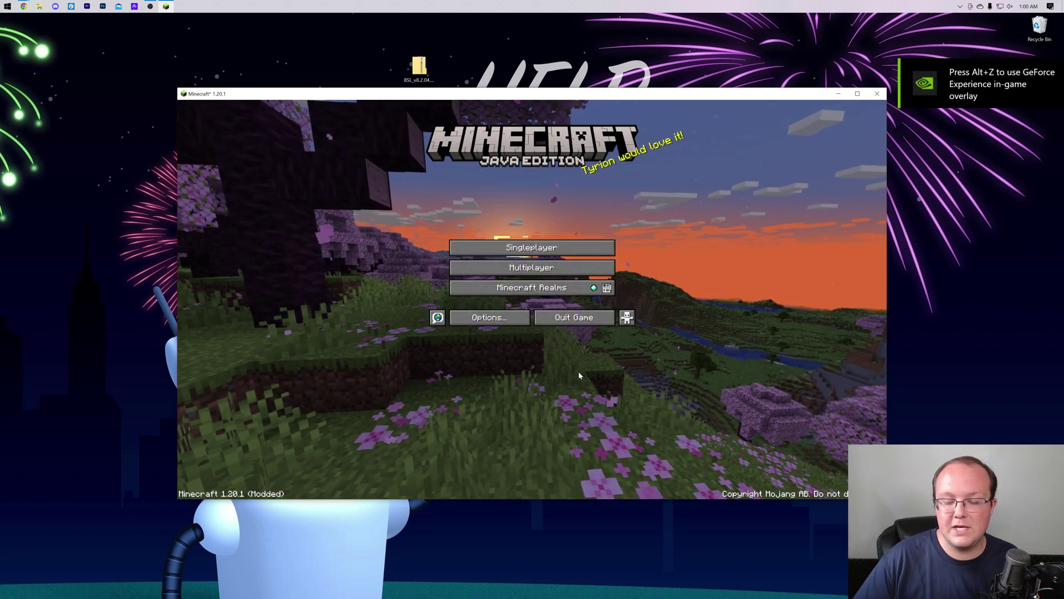
left_click(503, 320)
left_click(474, 229)
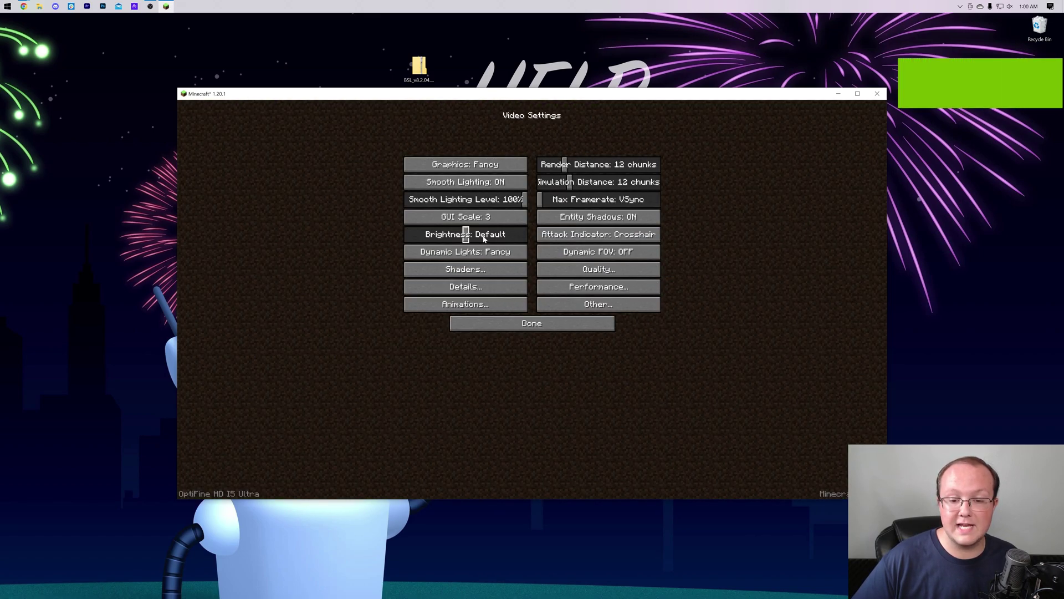
left_click(486, 270)
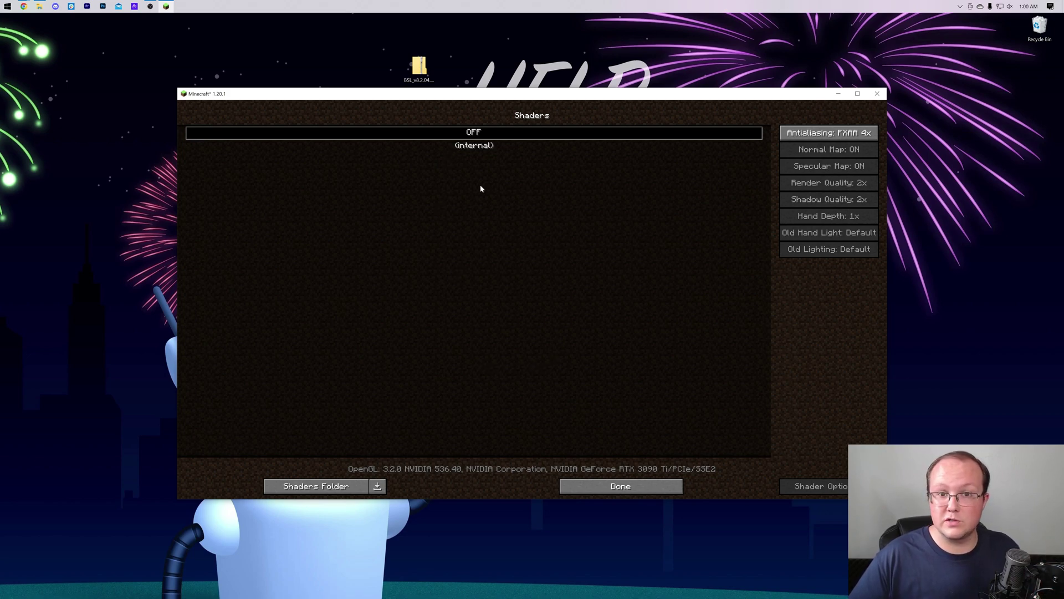
left_click(324, 487)
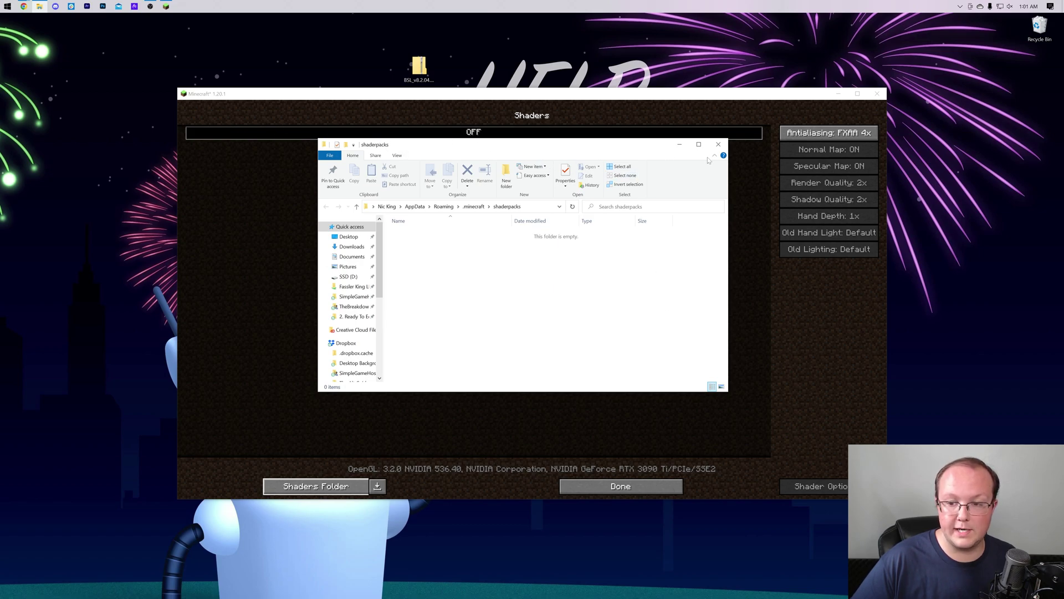
left_click(718, 144)
left_click(621, 486)
left_click(560, 327)
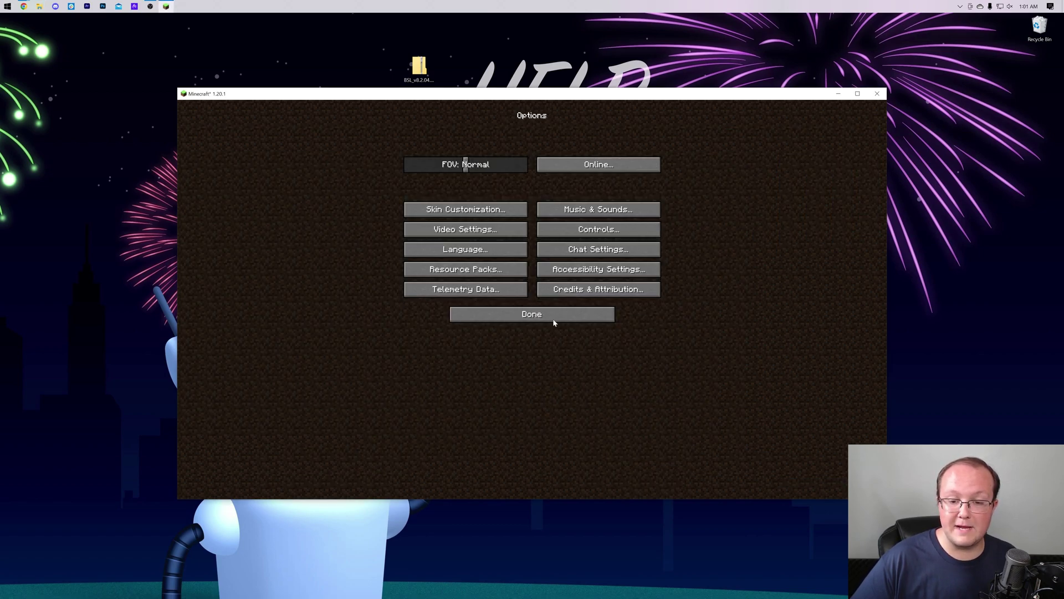
left_click(553, 323)
Step: Open the shaderpacks folder from Minecraft's shader settings, move BSL_v8.2.04.zip from the desktop into it, and close the folder
left_click(469, 313)
left_click(468, 232)
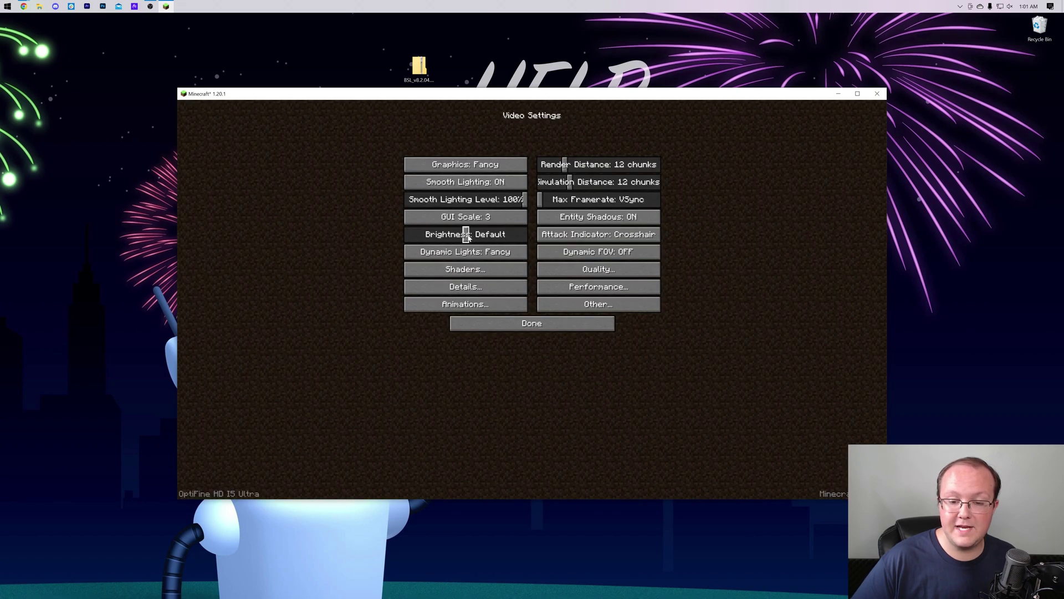
left_click(470, 273)
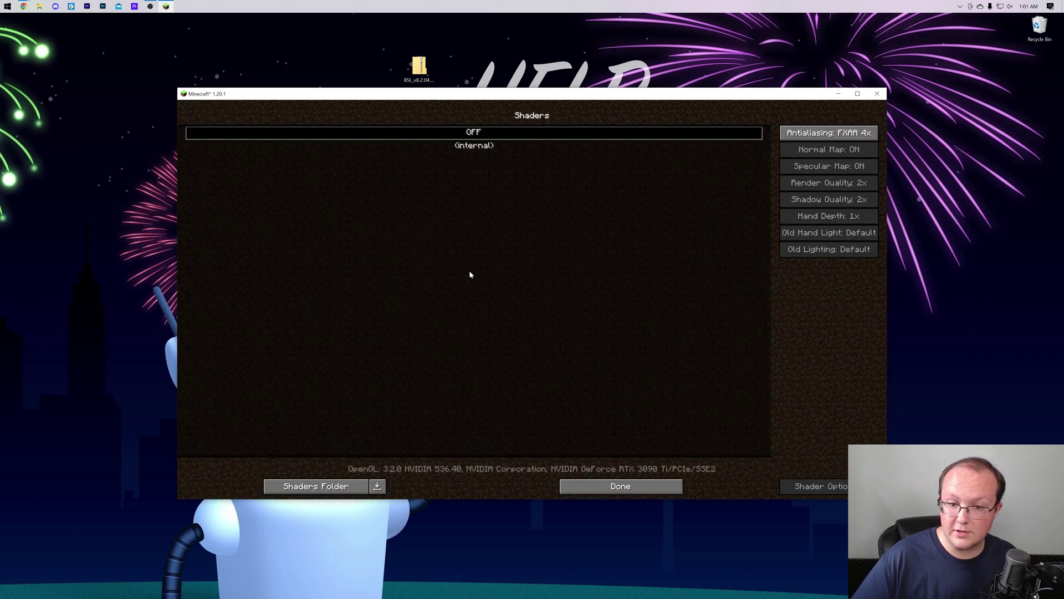
left_click(320, 491)
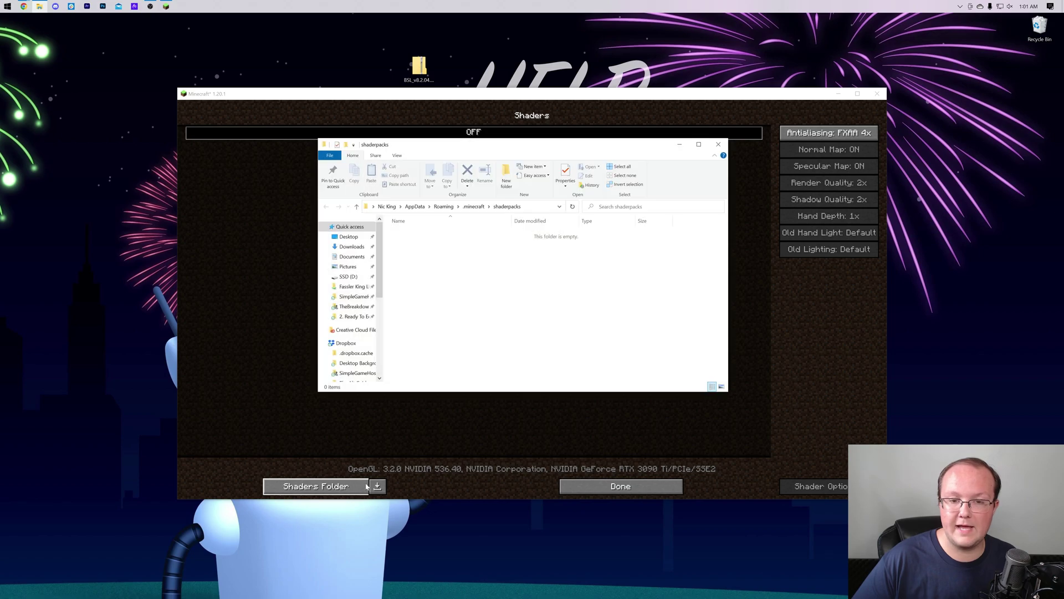
left_click_drag(420, 66, 448, 301)
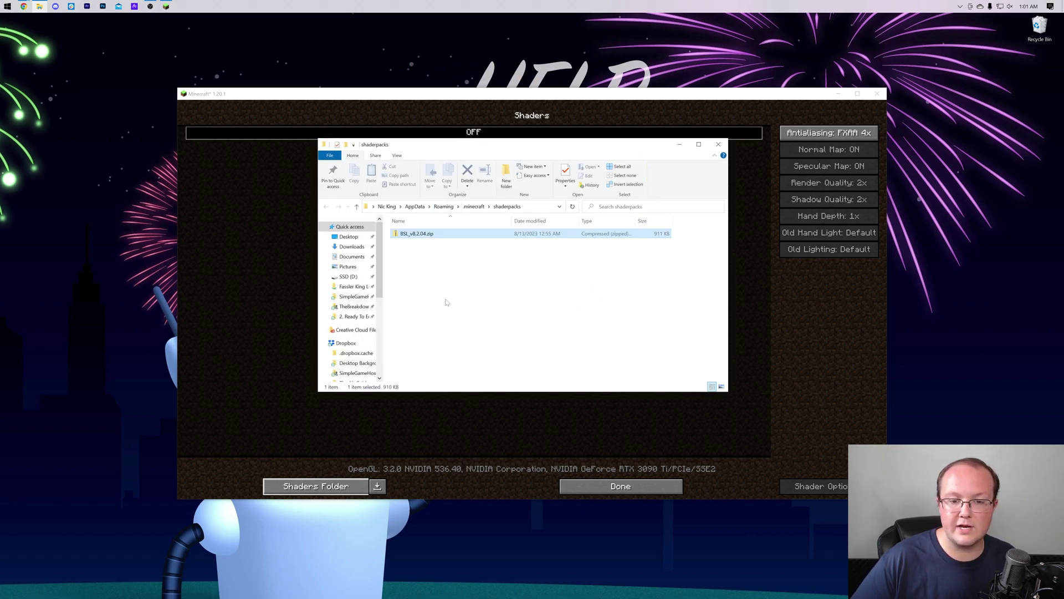
left_click(717, 144)
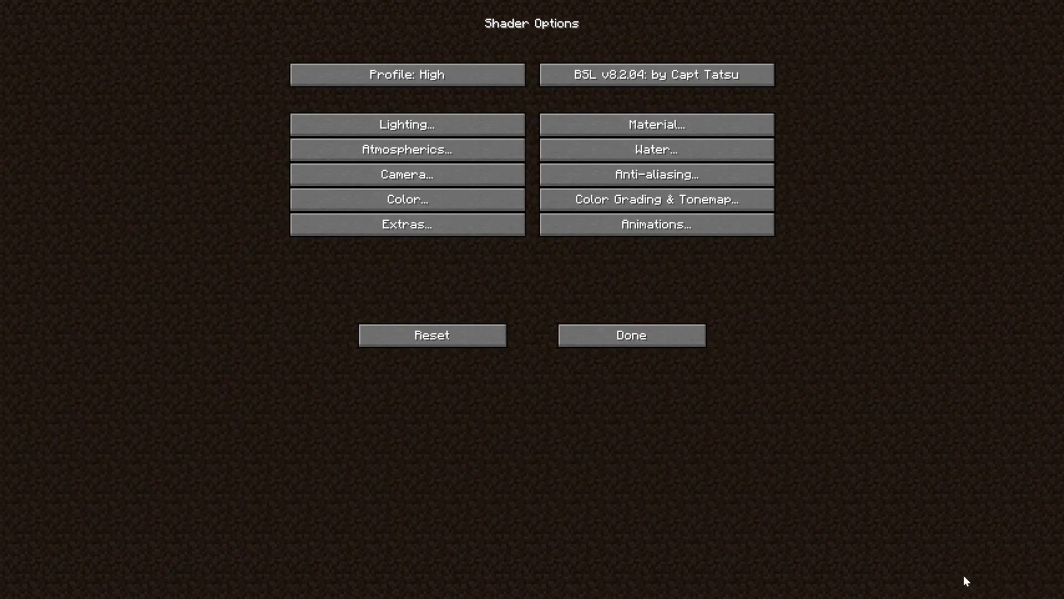
Step: Set the BSL shader profile to Ultra, confirm the settings and return to the title screen
left_click(453, 71)
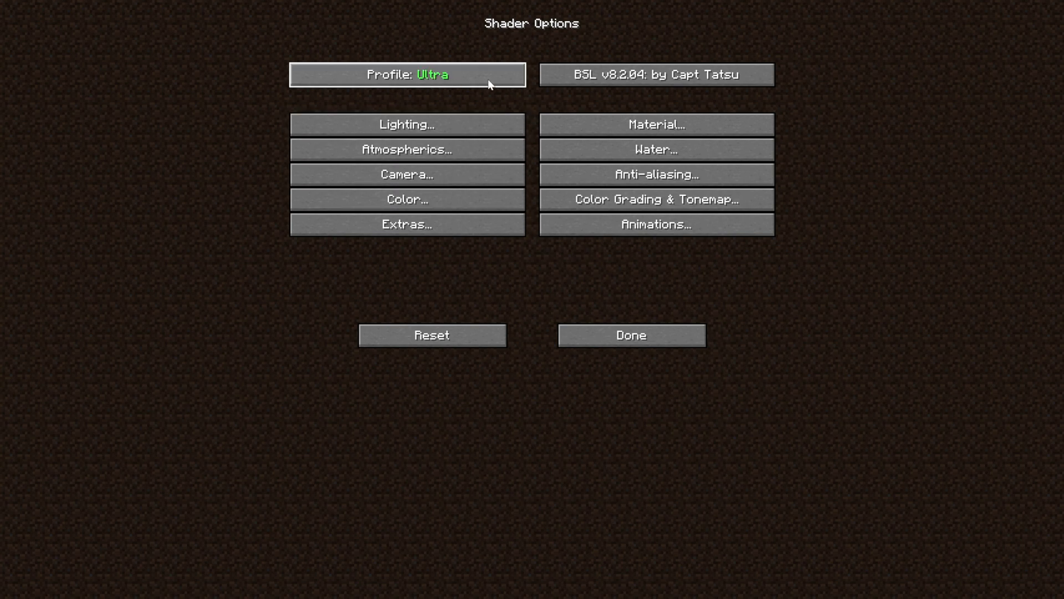
left_click(450, 78)
left_click(450, 77)
left_click(449, 77)
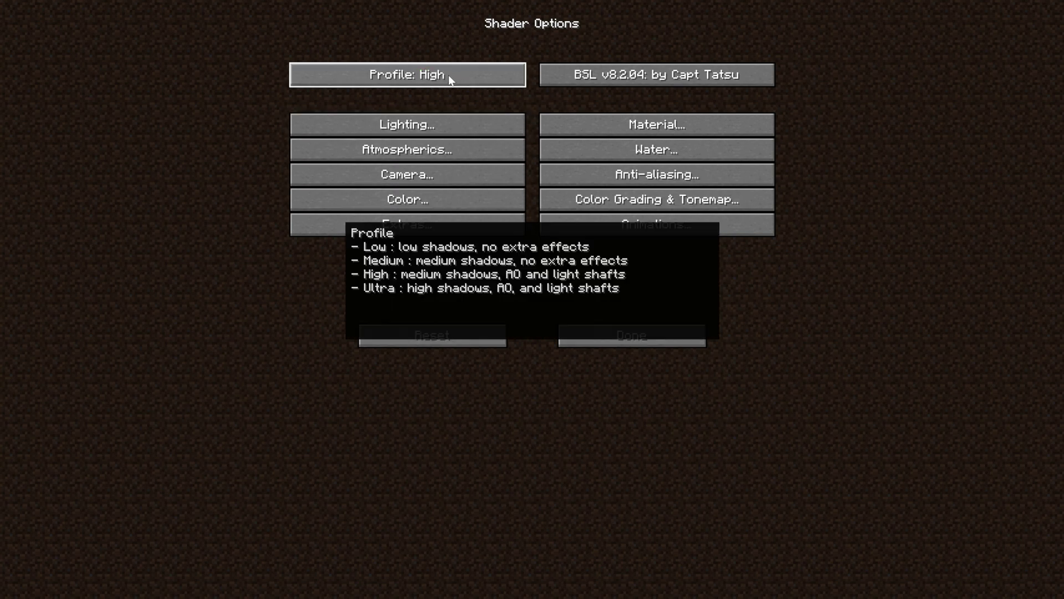
left_click(448, 75)
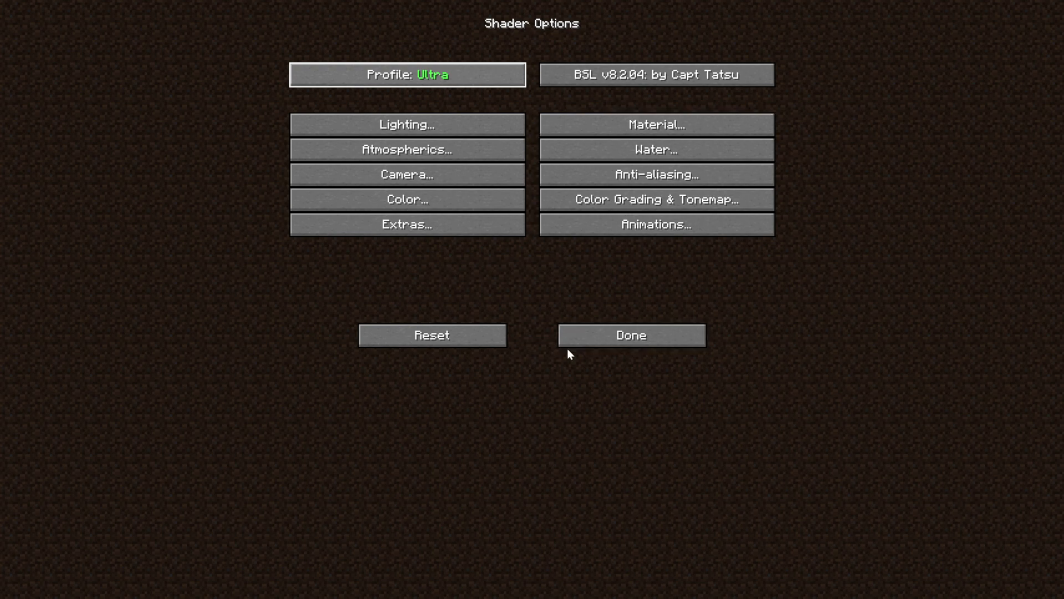
left_click(615, 335)
left_click(621, 585)
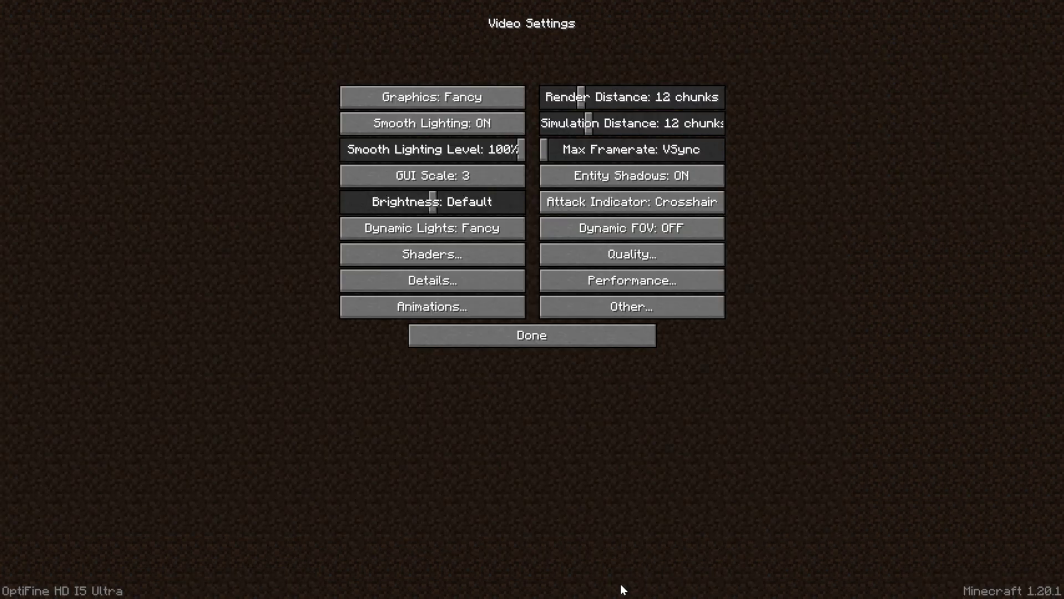
left_click(571, 339)
left_click(568, 328)
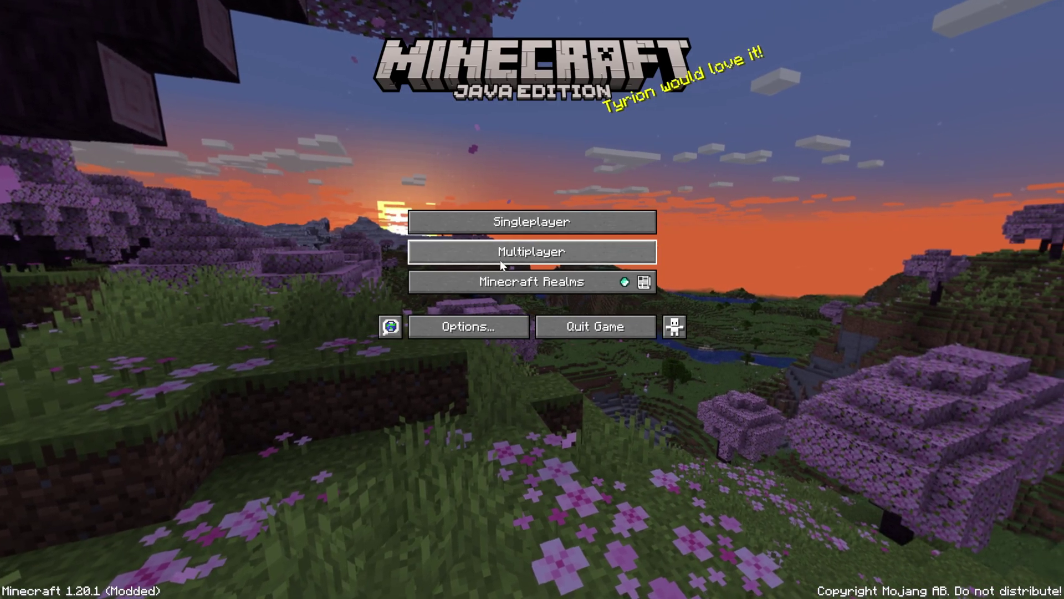
Step: Open the multiplayer server list and join the first server
left_click(500, 265)
left_click(456, 214)
double_click(447, 69)
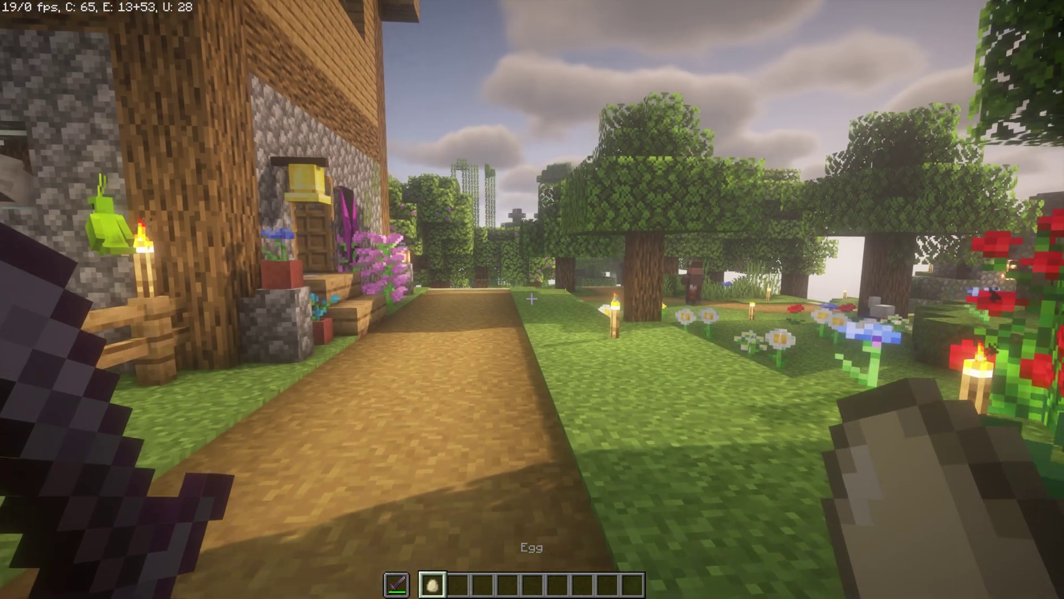
Step: Walk along the village path and examine the houses, trees and sky with the Ultra shader profile
key("w")
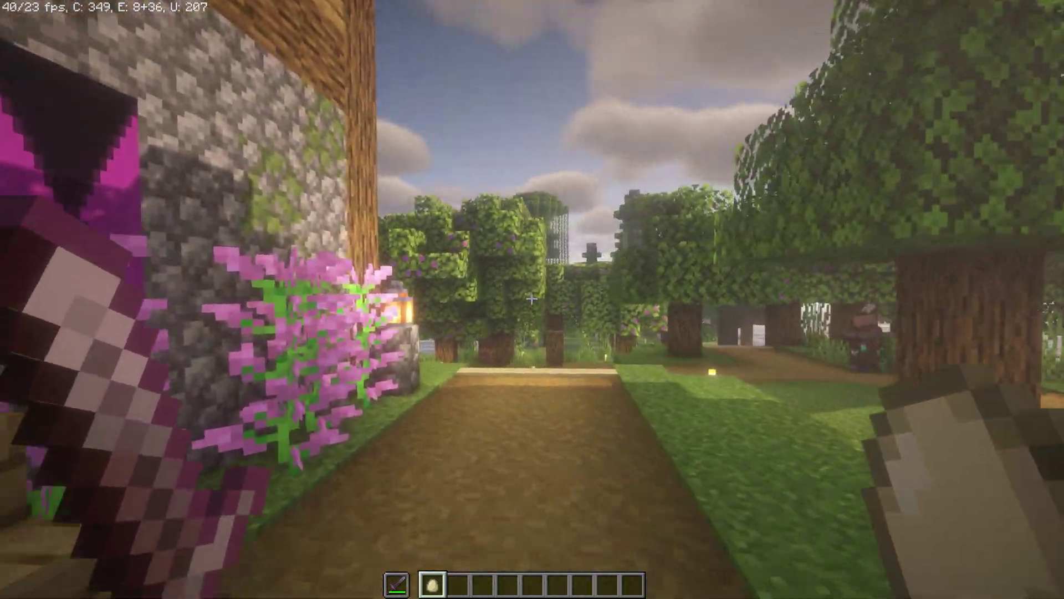
key("w")
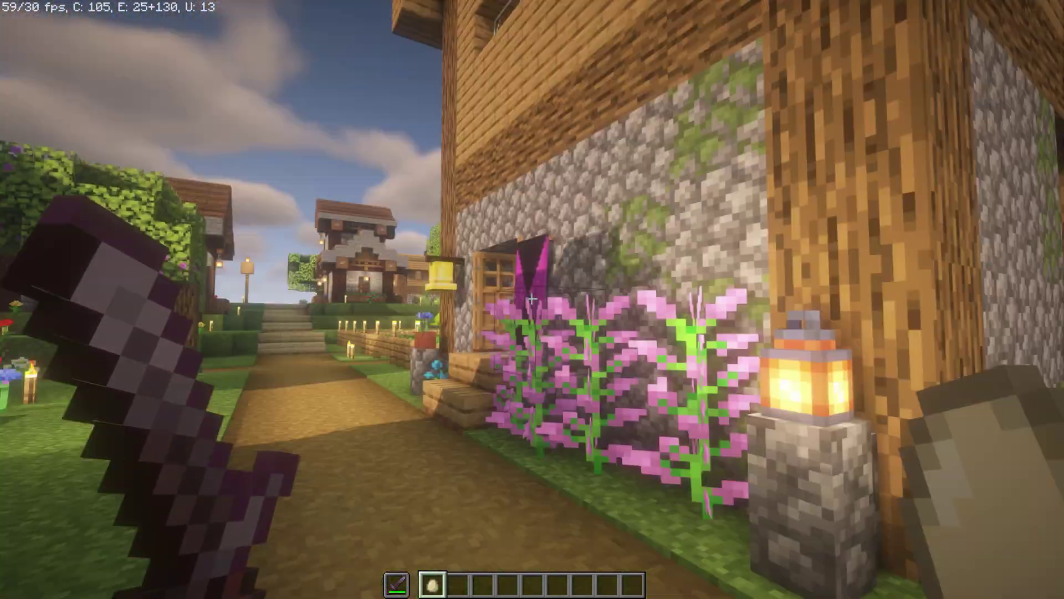
key("w")
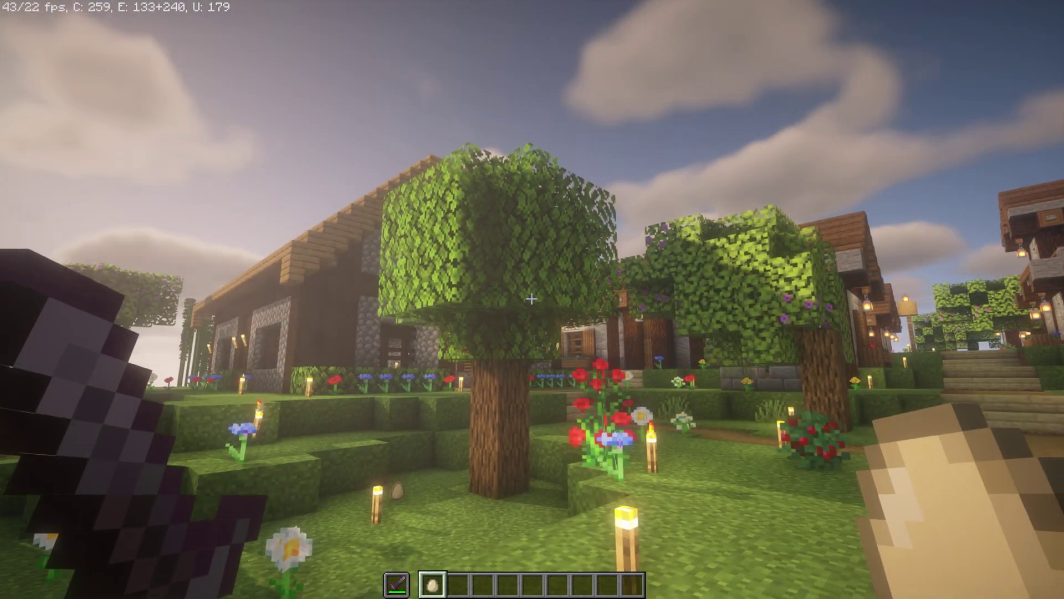
key("w")
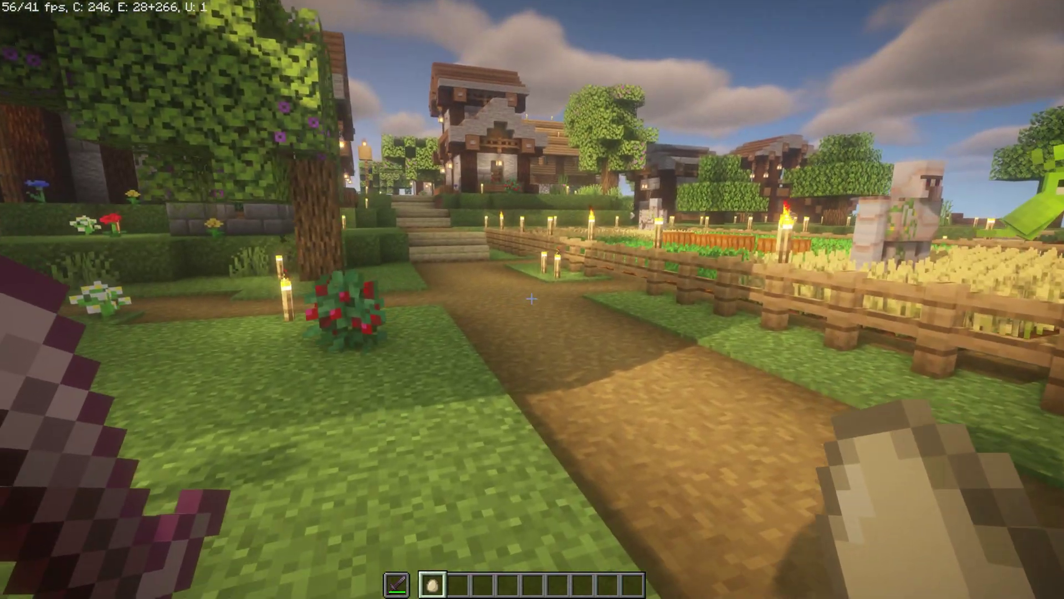
key("w")
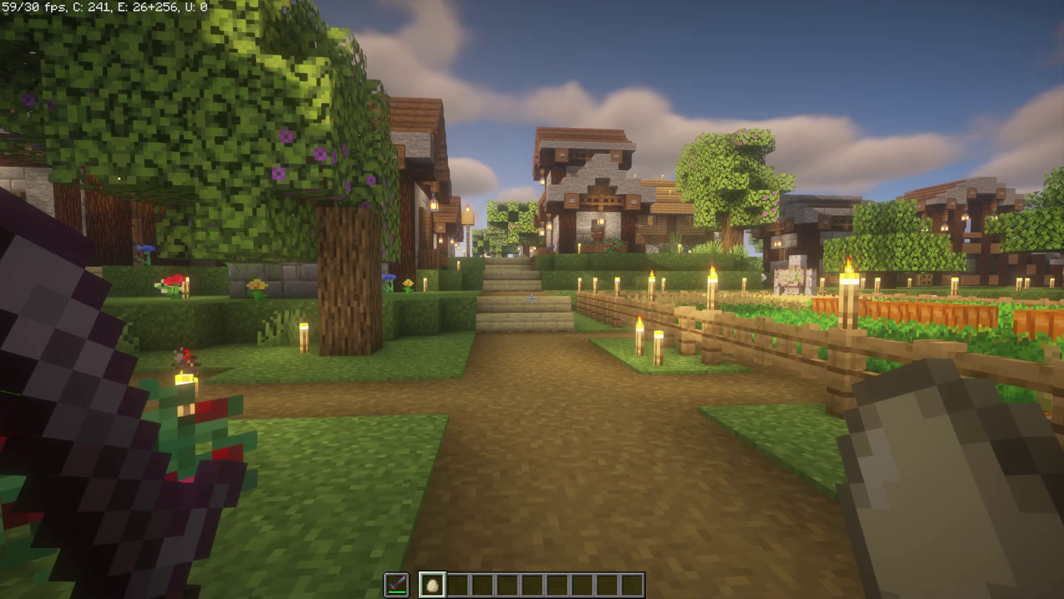
Step: Open the BSL shader options from the in-game video settings, set the profile to Low and return to the game
key("Escape")
left_click(471, 266)
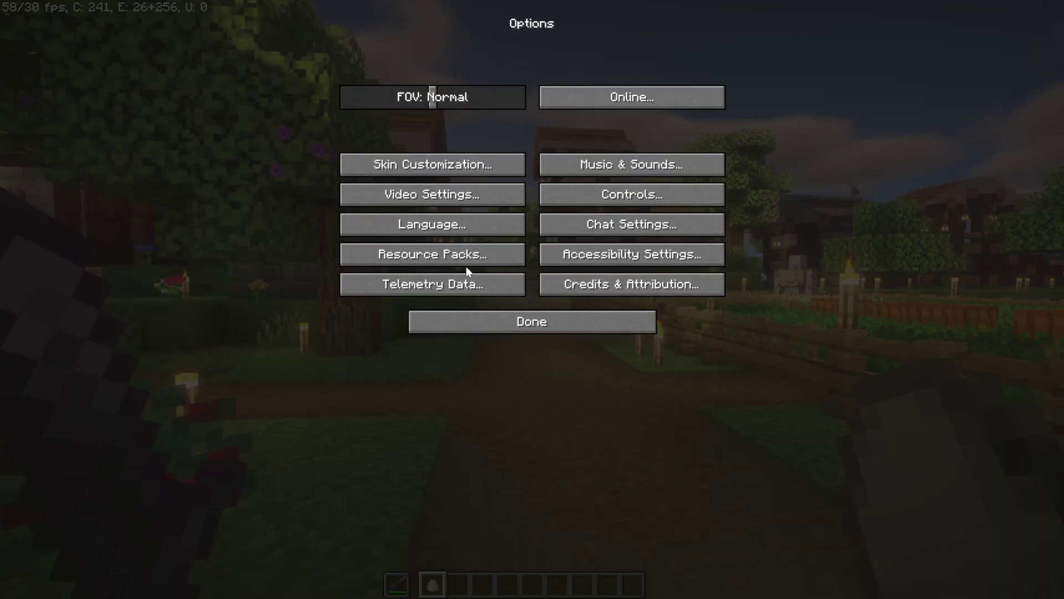
left_click(453, 203)
left_click(426, 259)
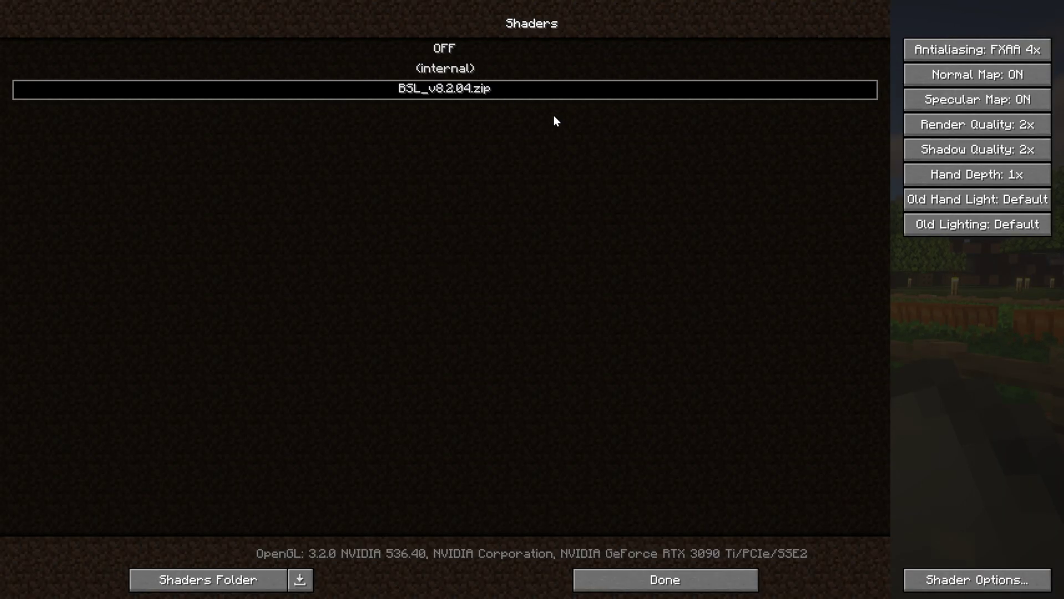
left_click(964, 567)
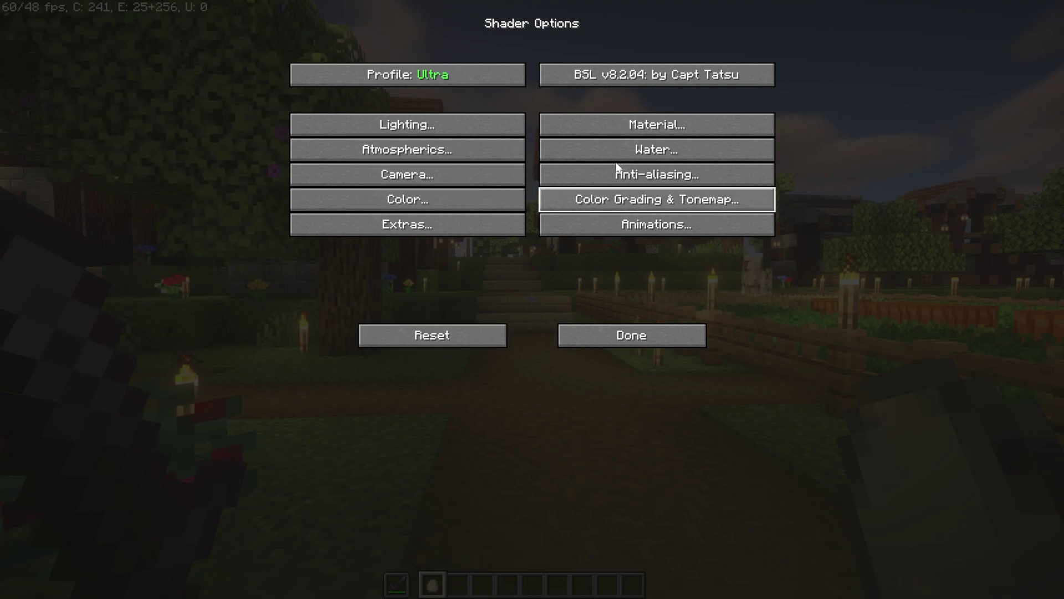
left_click(408, 82)
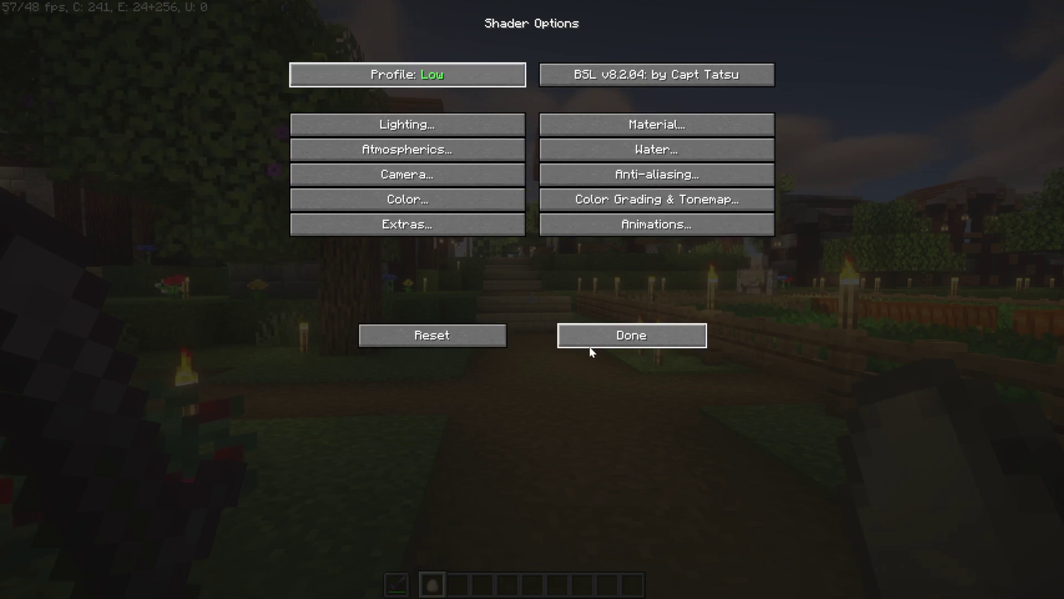
key("Escape")
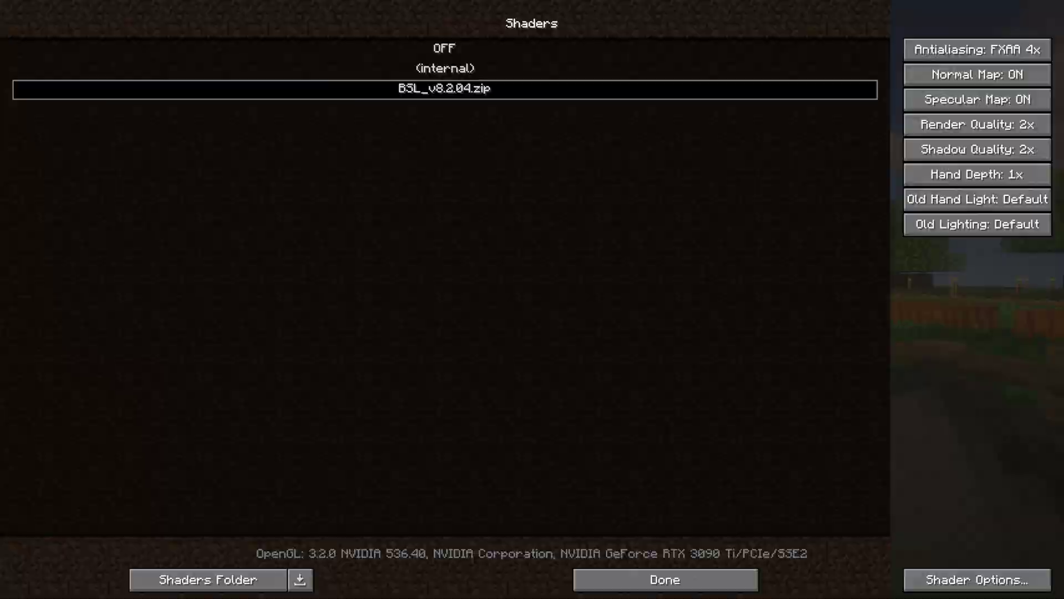
key("Escape")
key("Escape")
key("Escape")
key("Escape")
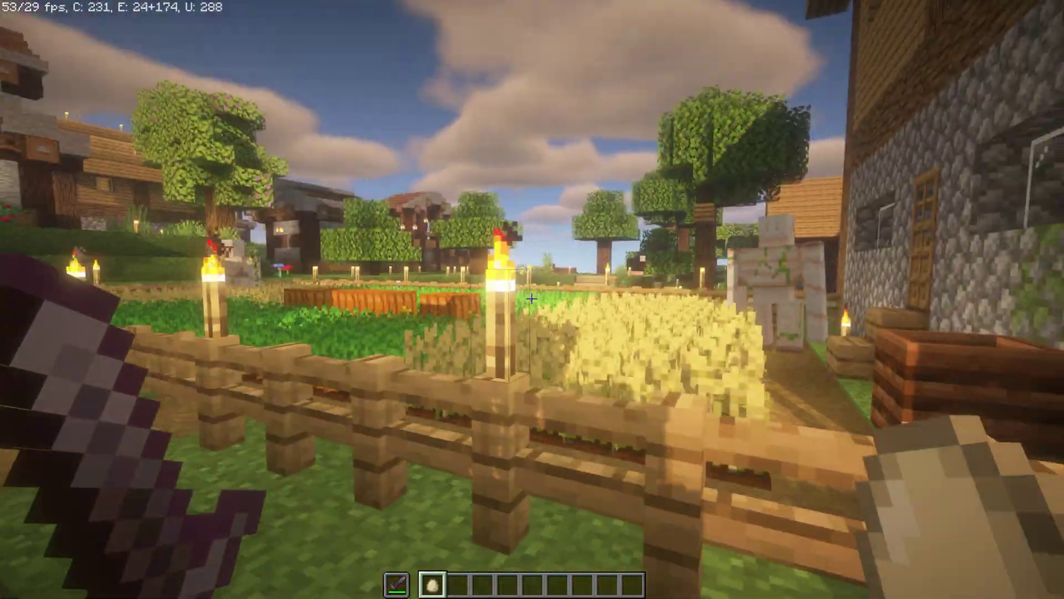
Step: Walk up the village path and stairs to examine the scenery with the Low shader profile
key("w")
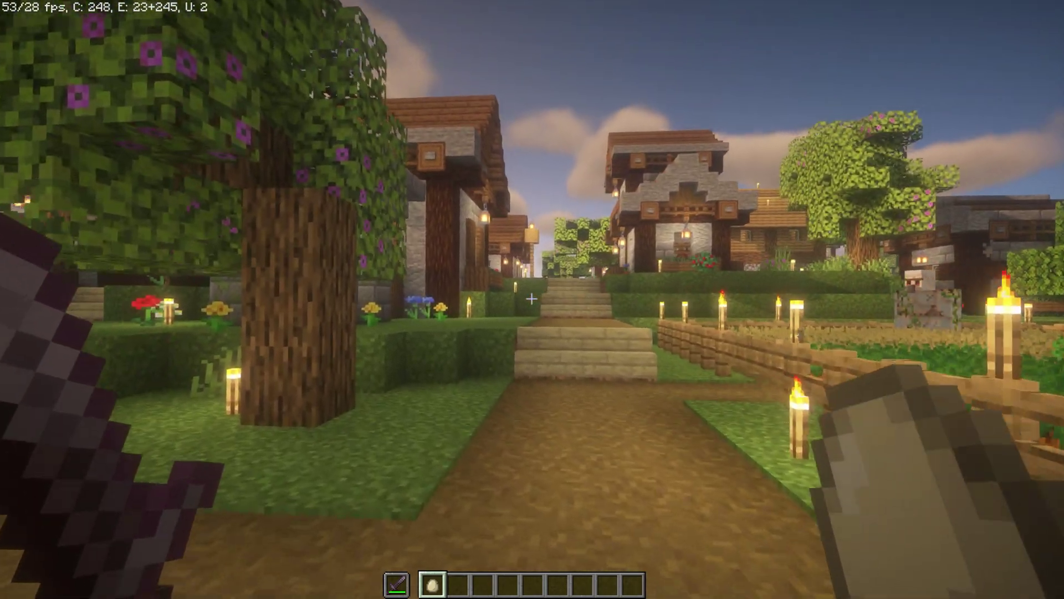
key("w")
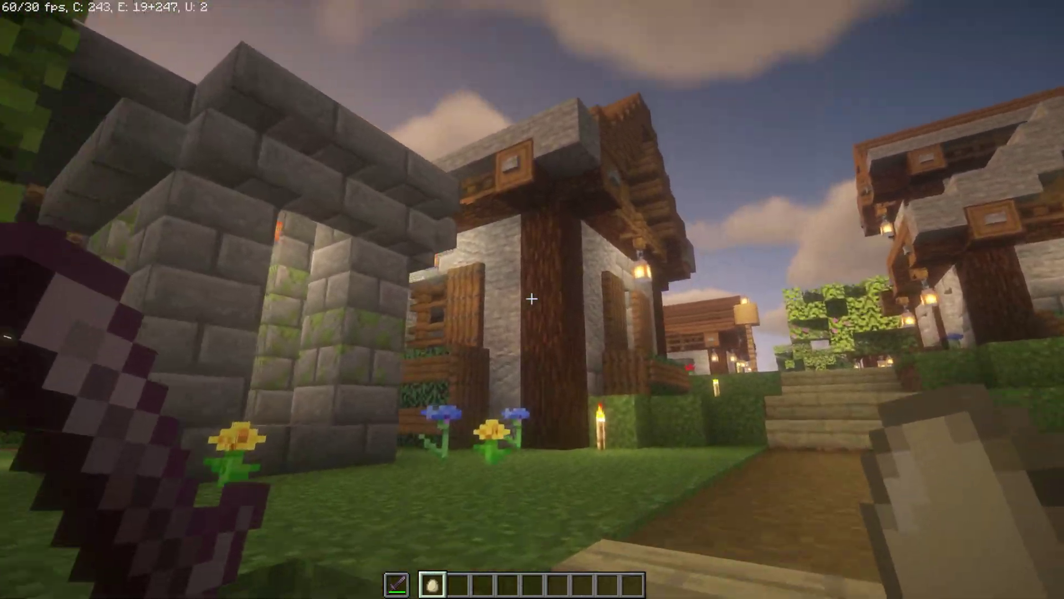
key("w")
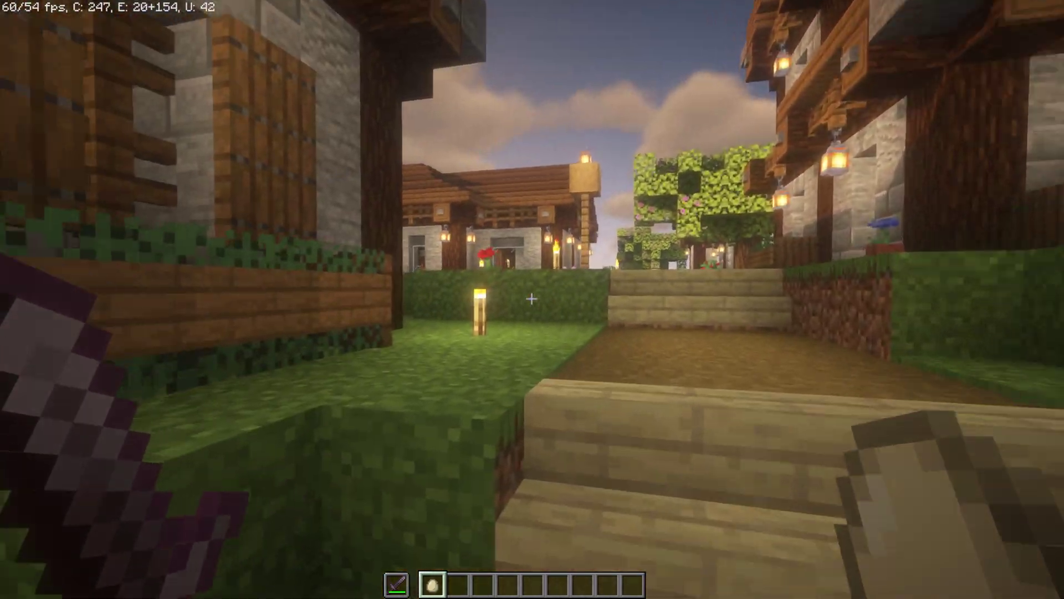
key("w")
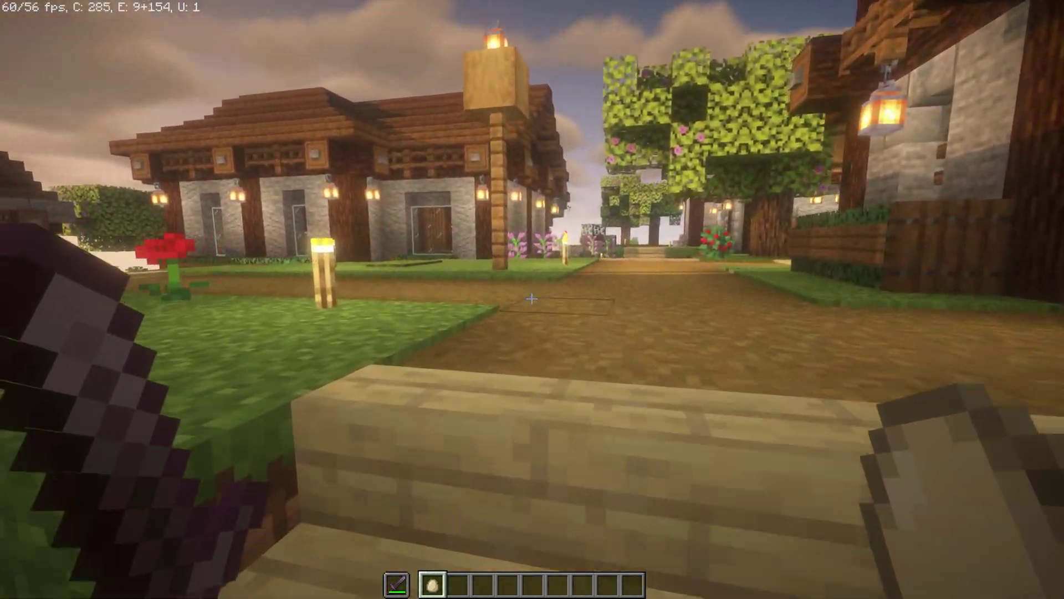